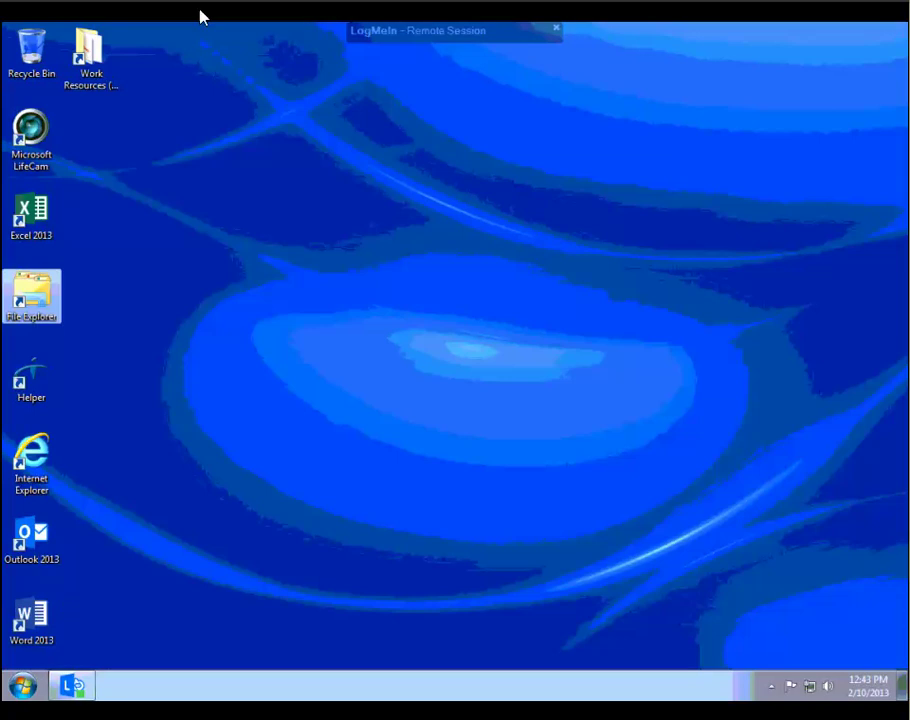
Open the Work Resources desktop folder to list its 17 RemoteApp shortcuts, such as Access 2013 and Word 2013.
double_click(111, 67)
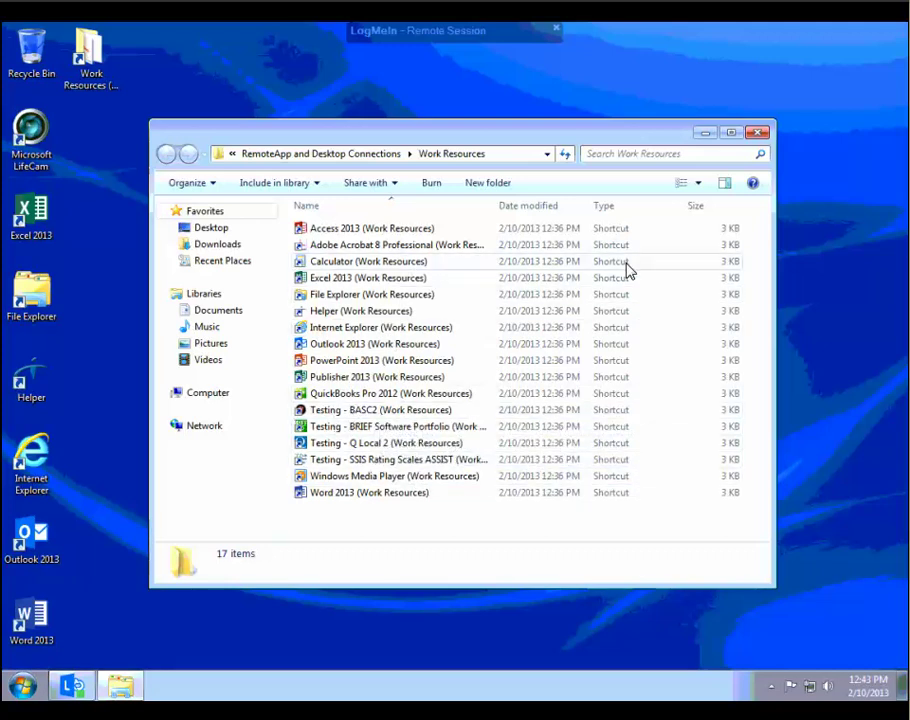
Close the Work Resources folder and search Control Panel for 'remo'.
click(757, 134)
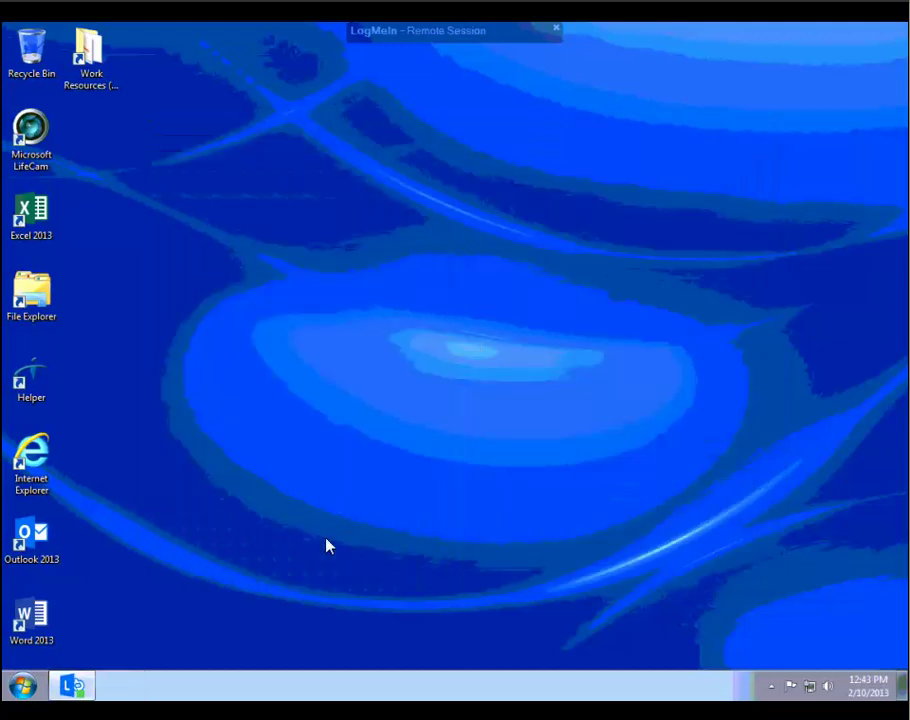
click(24, 686)
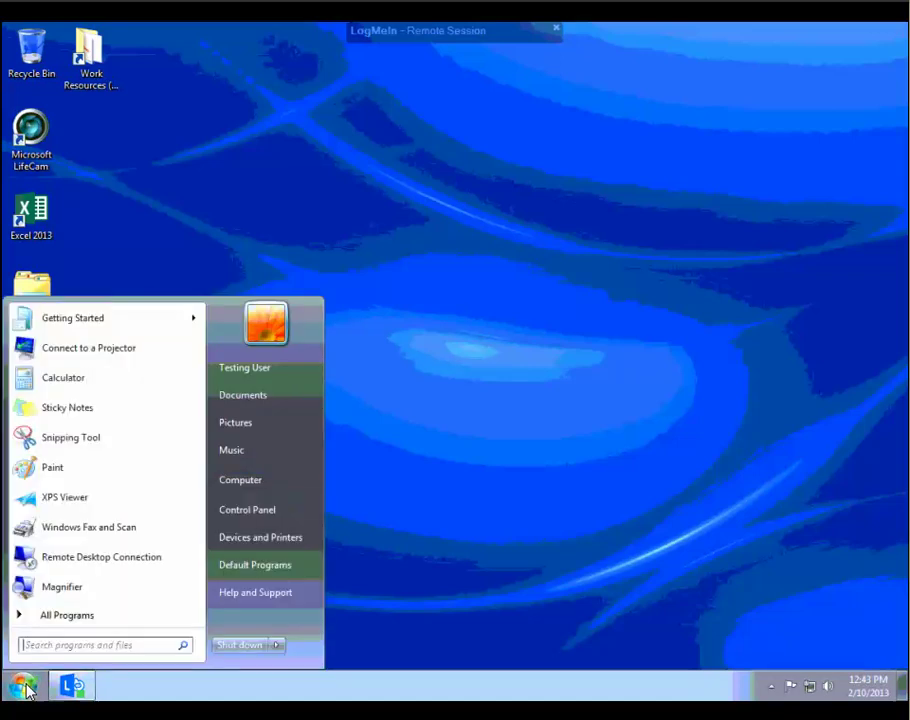
click(248, 510)
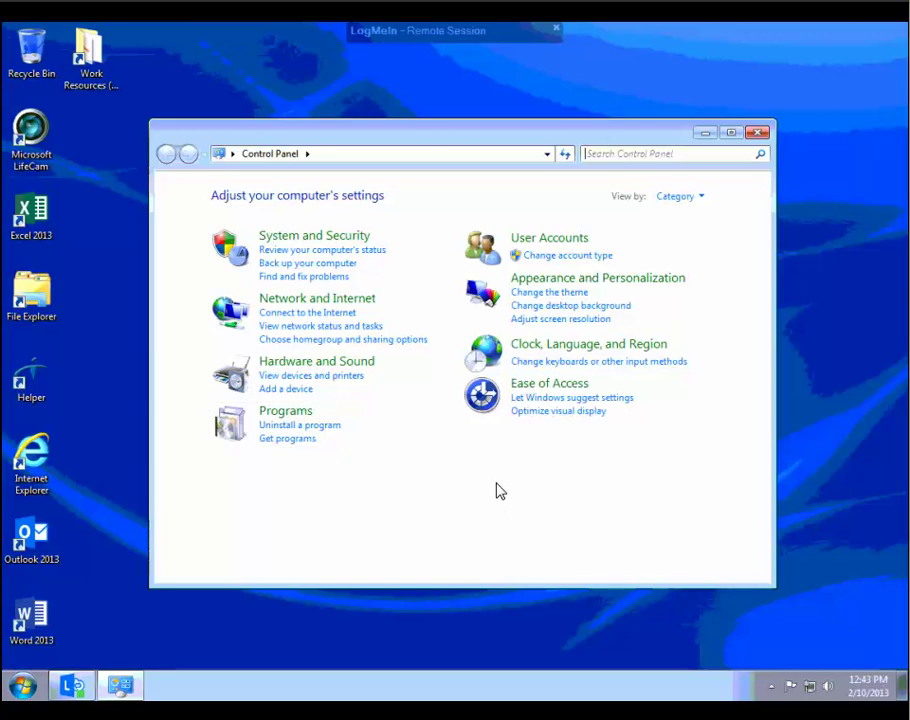
text(r)
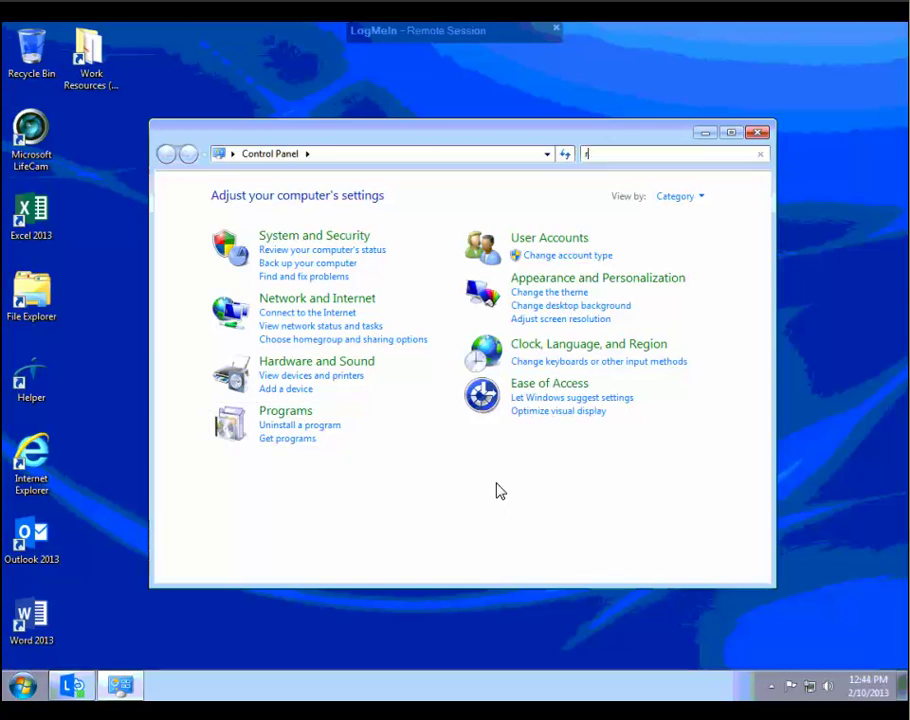
text(emo)
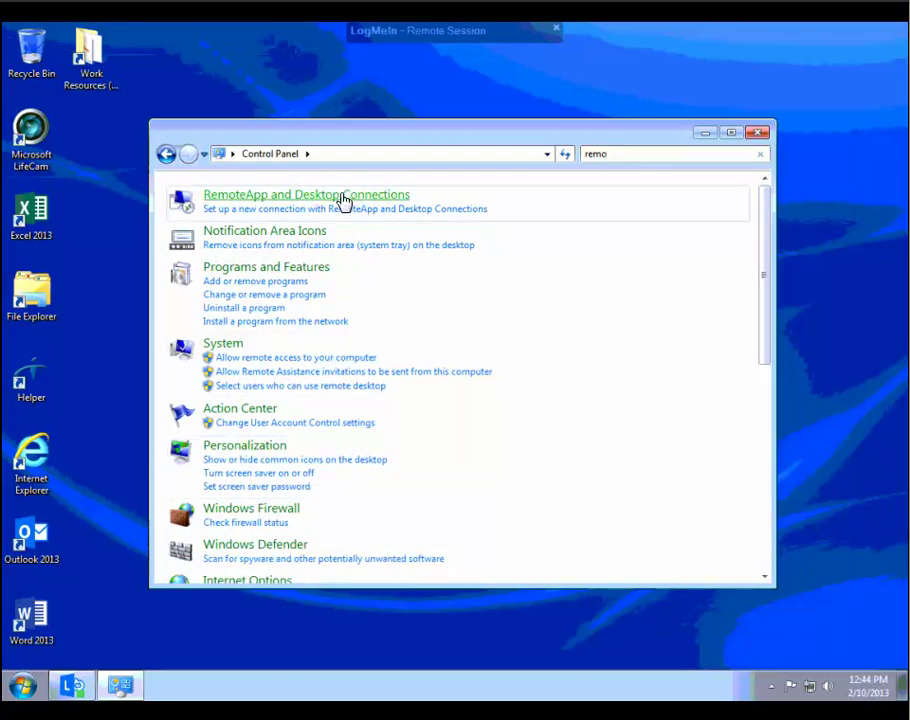
Update the Work Resources connection now, then review its 17-program resource list.
click(343, 199)
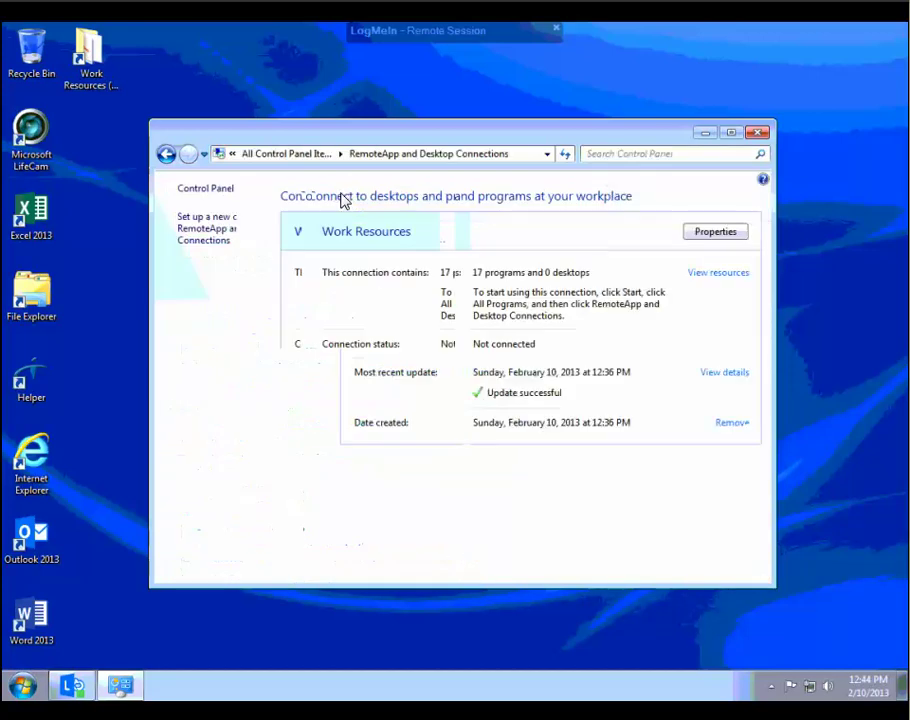
click(712, 232)
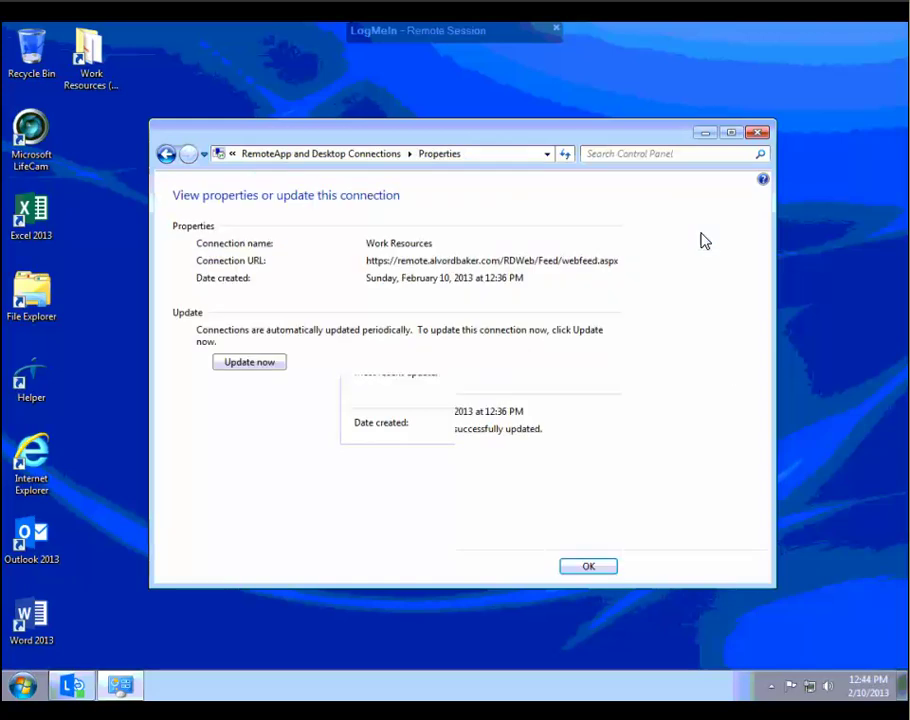
click(252, 363)
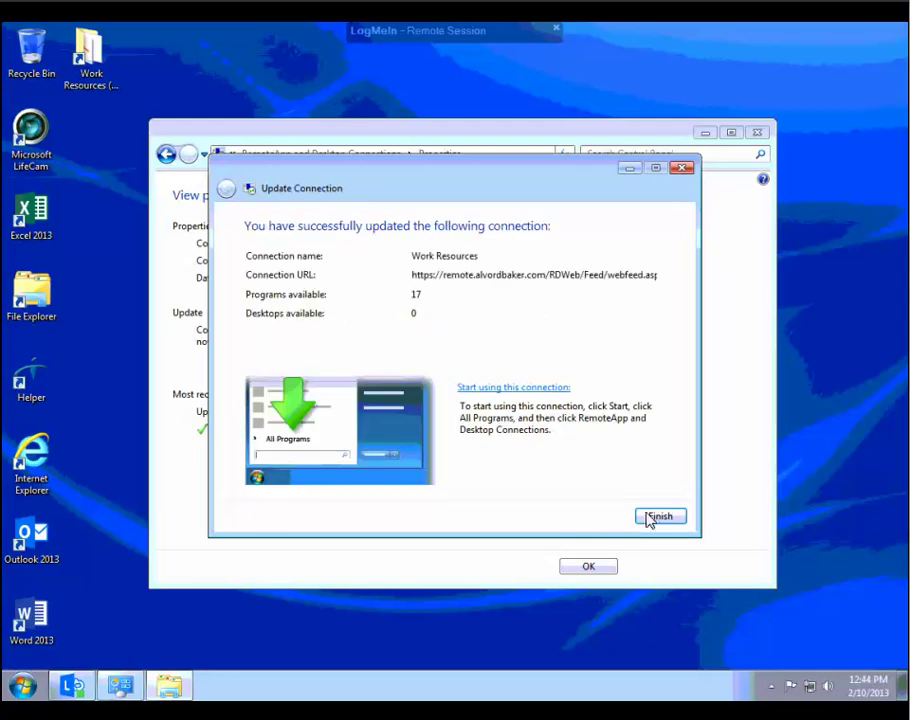
click(654, 517)
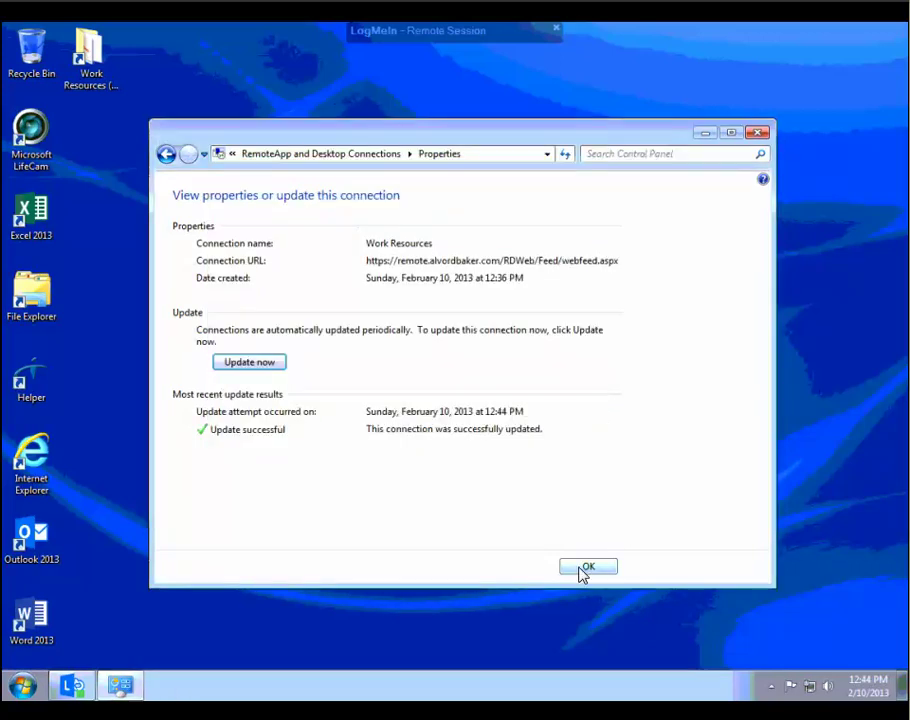
click(584, 569)
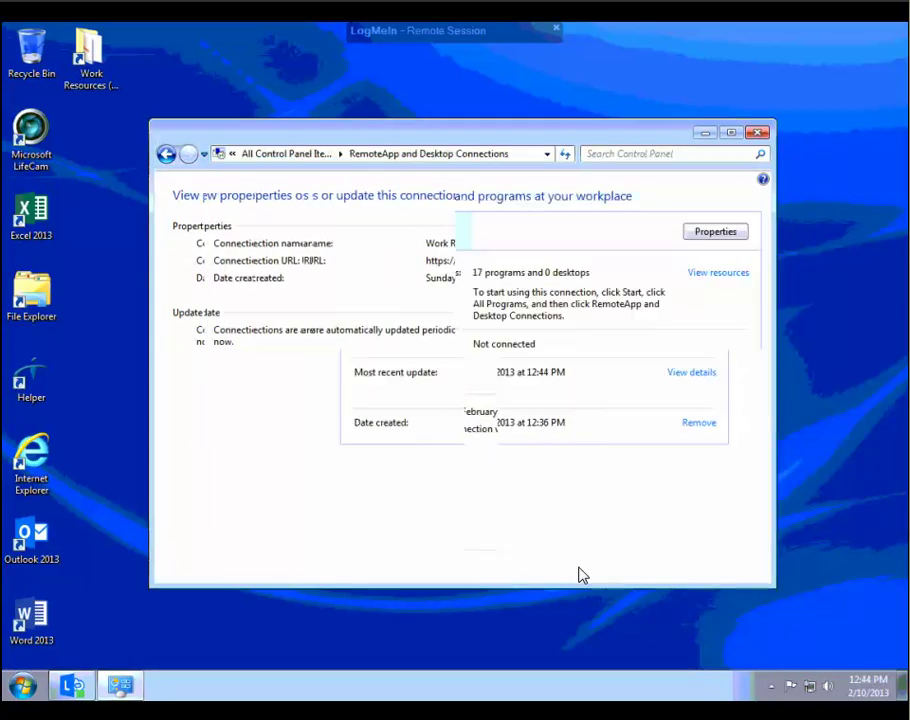
click(720, 275)
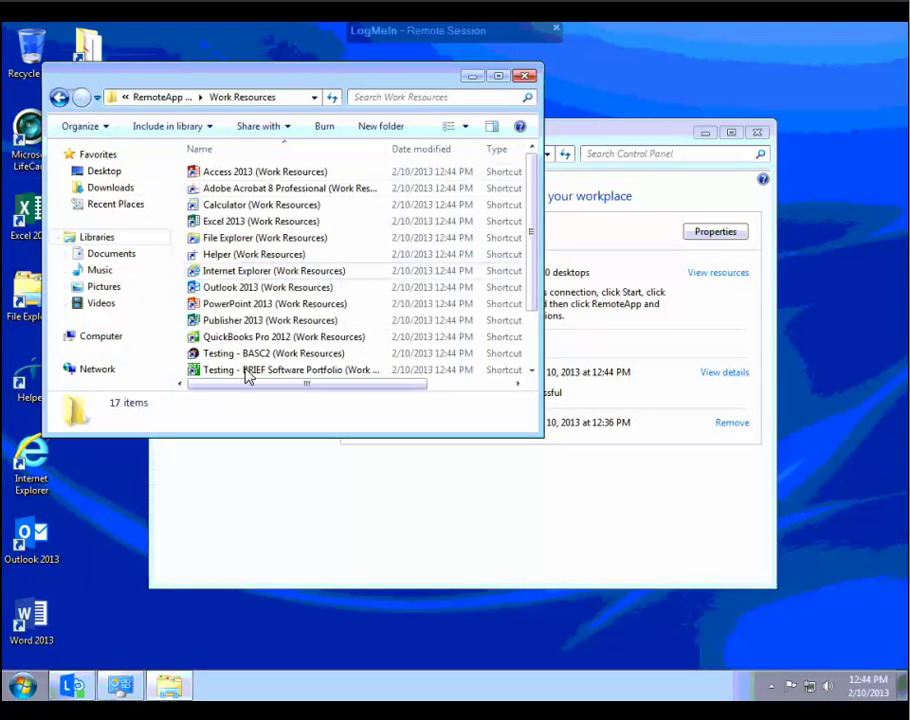
click(526, 77)
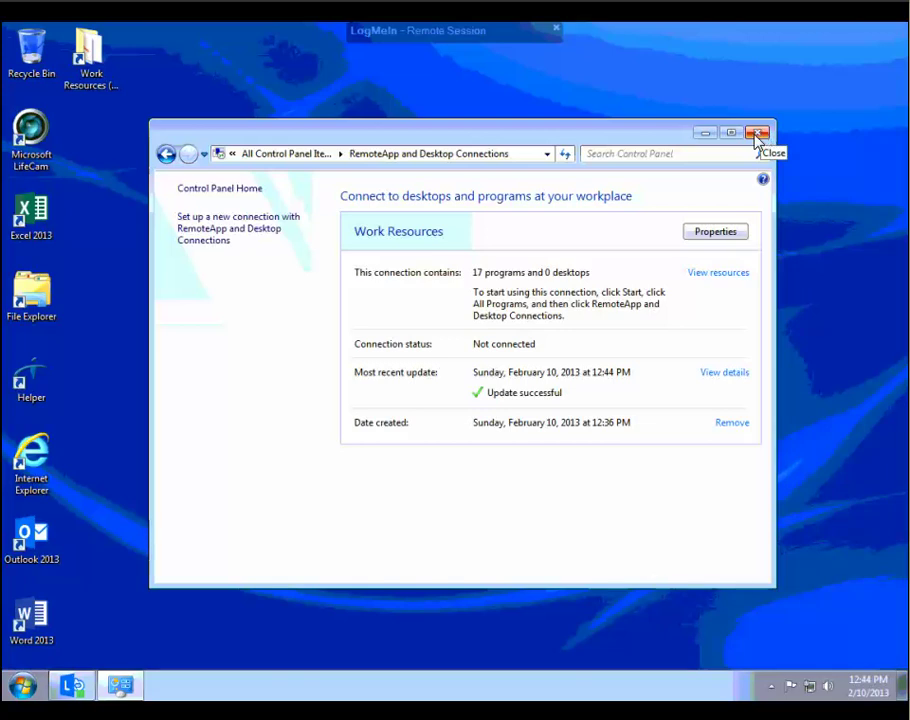
Close Control Panel and browse All Programs' Microsoft Office 2013 and RemoteApp and Desktop Connections folders.
click(764, 133)
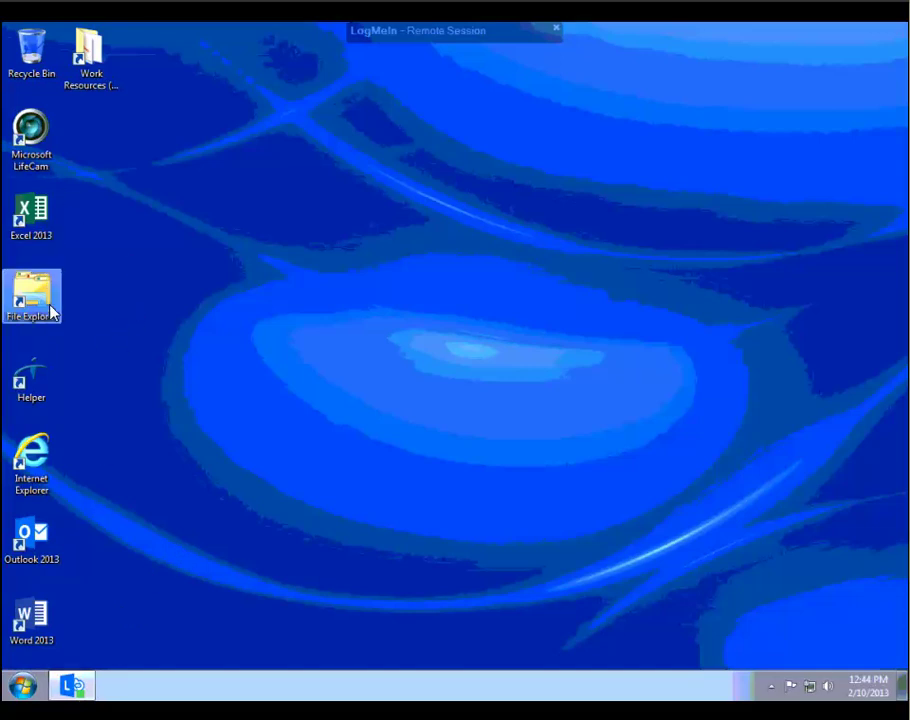
click(27, 689)
click(83, 615)
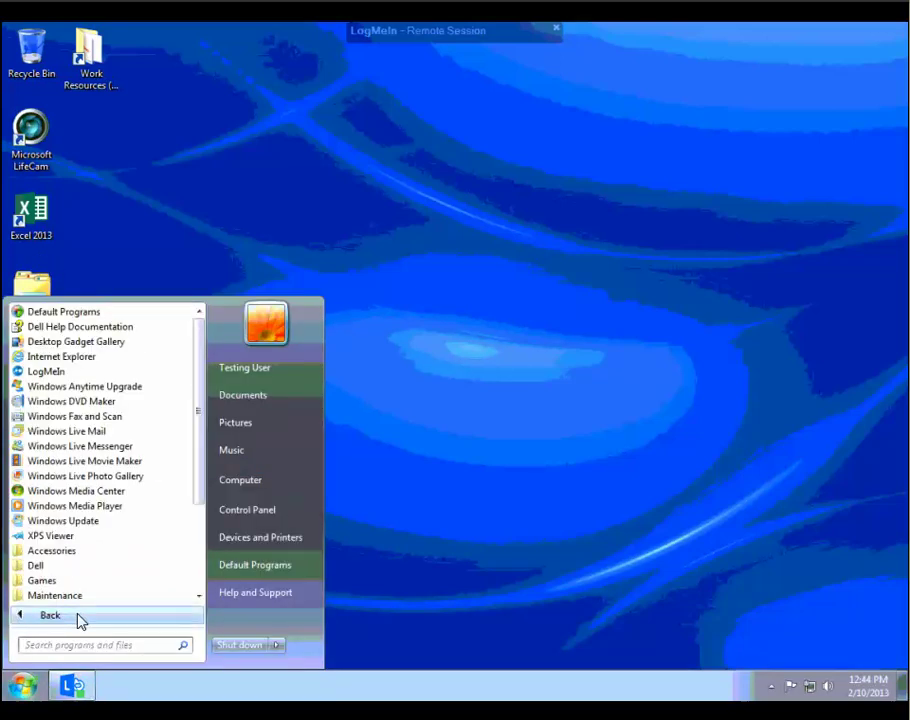
drag(199, 457, 203, 578)
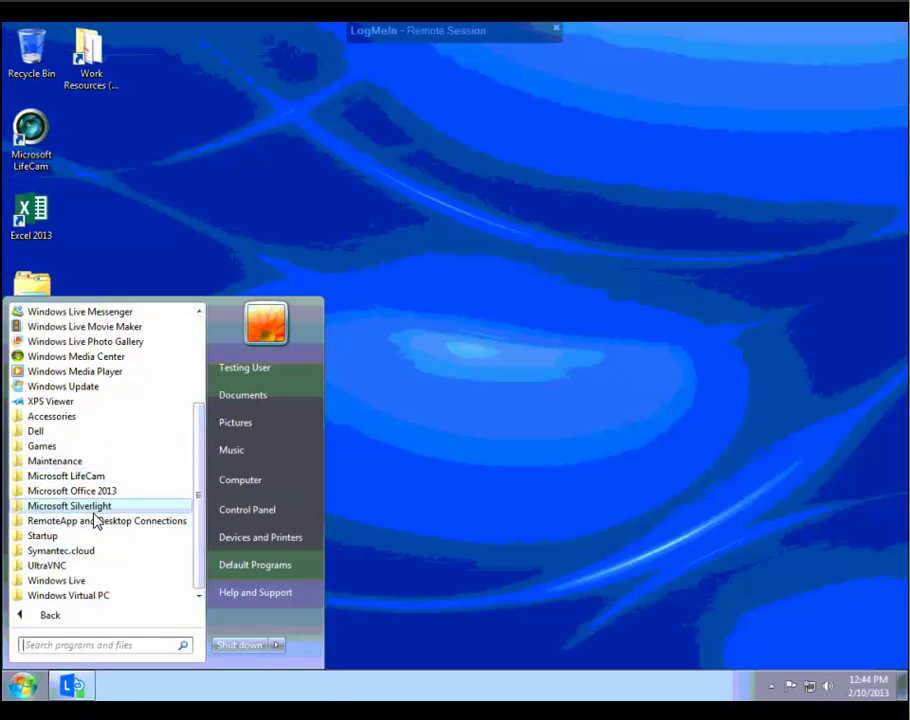
click(38, 492)
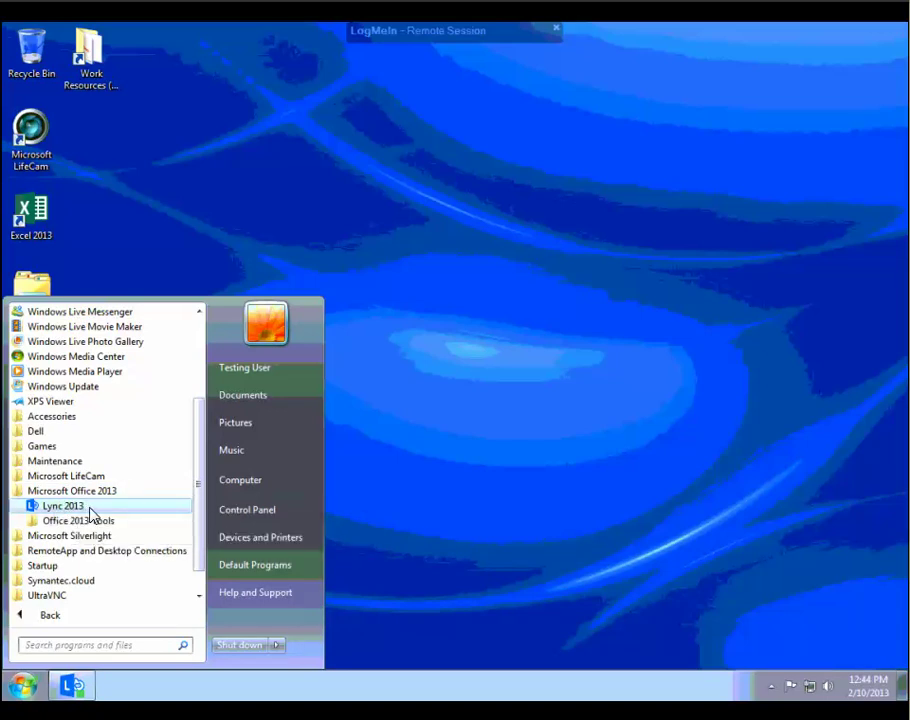
click(66, 554)
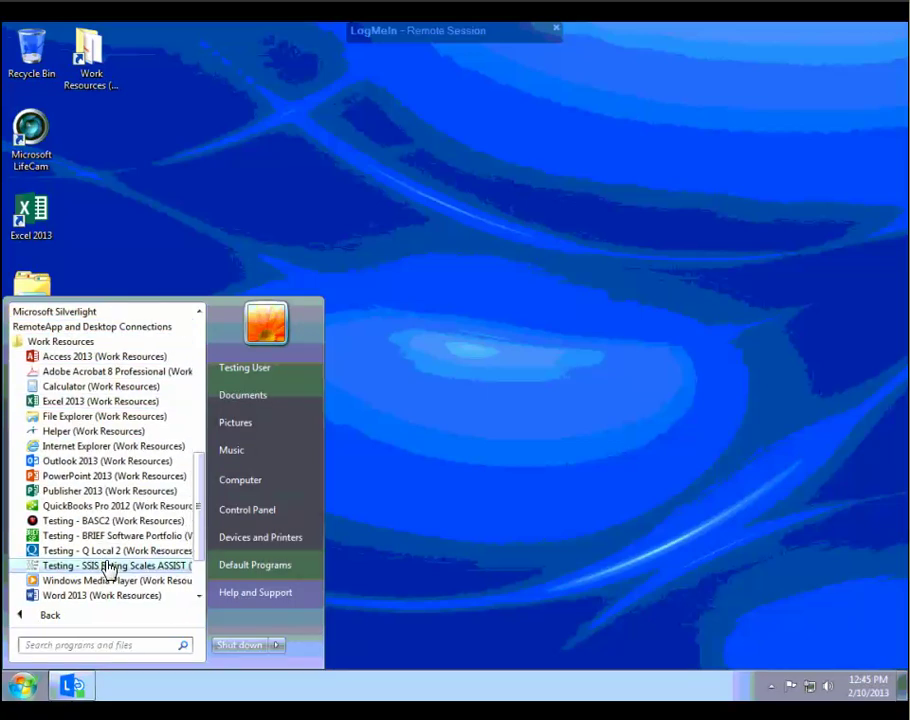
click(171, 248)
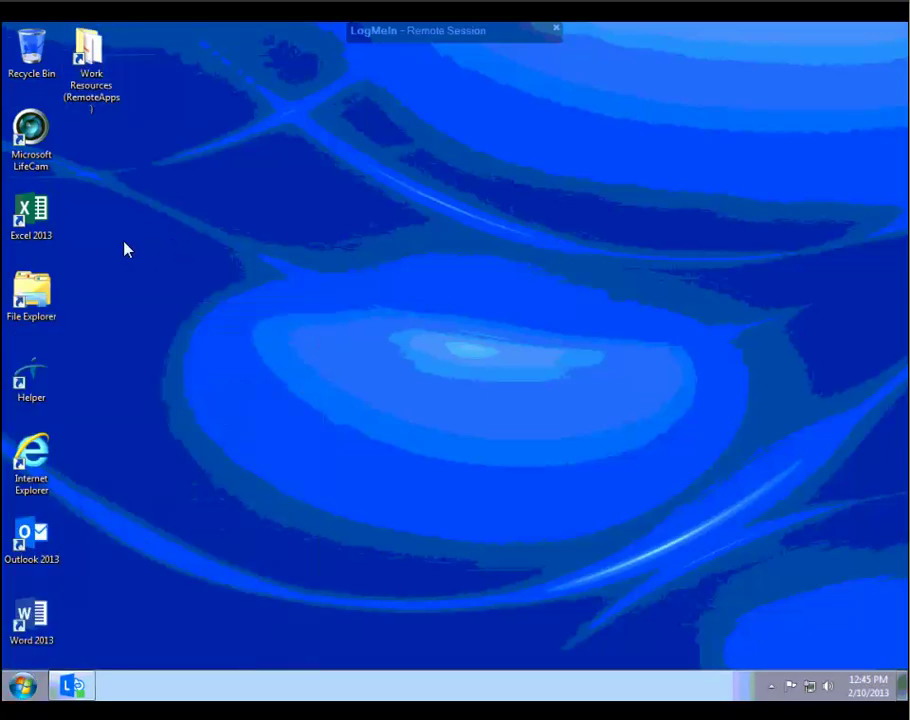
Launch the Word 2013 RemoteApp from its desktop shortcut.
click(40, 465)
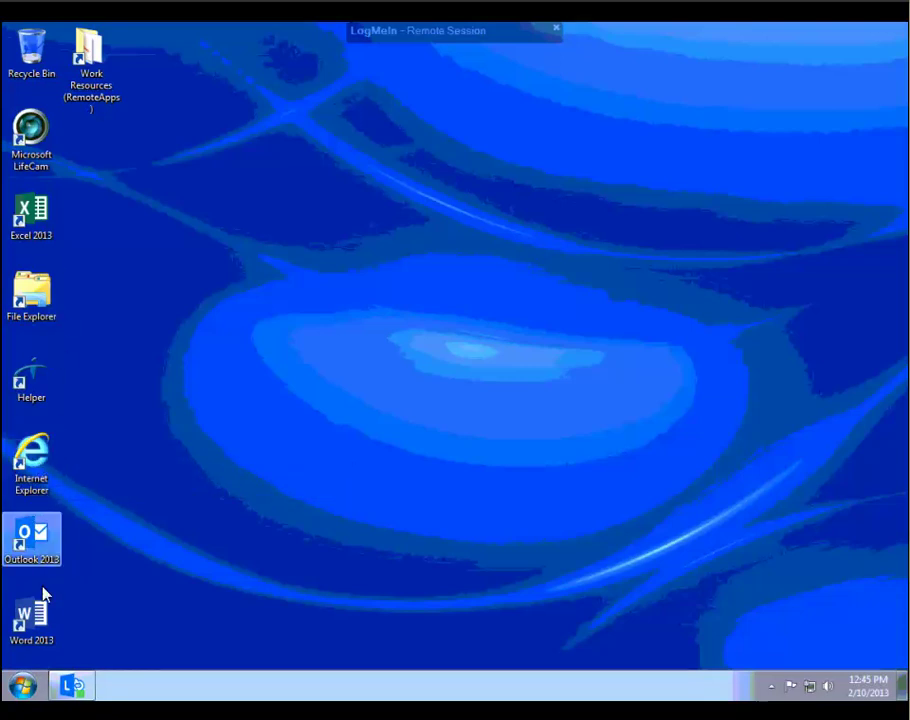
click(40, 625)
double_click(40, 625)
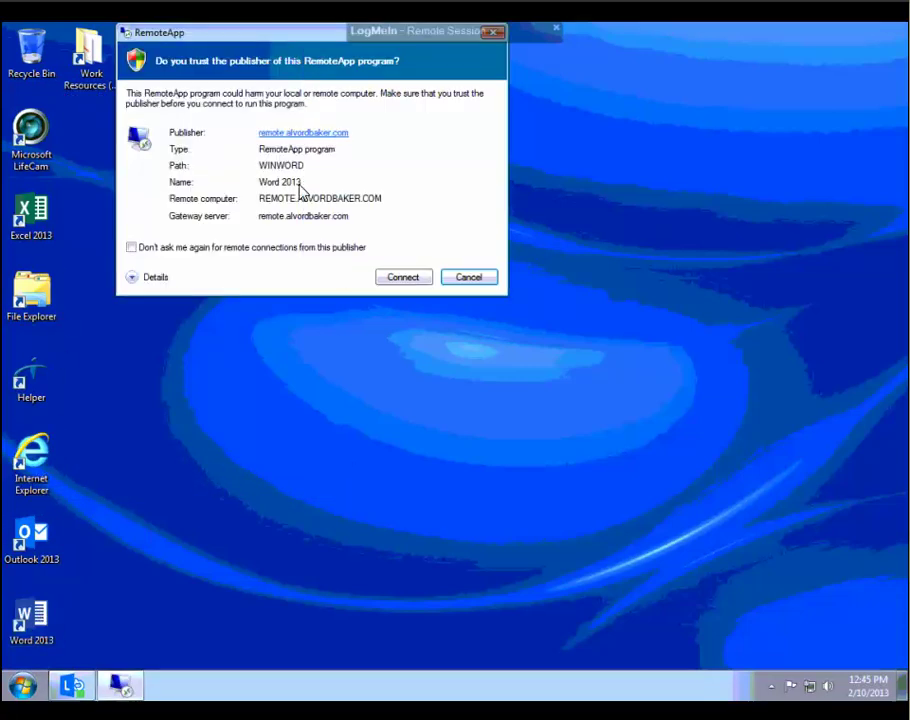
Always trust the RemoteApp publisher, connect, and sign in with the account password.
drag(278, 35, 298, 67)
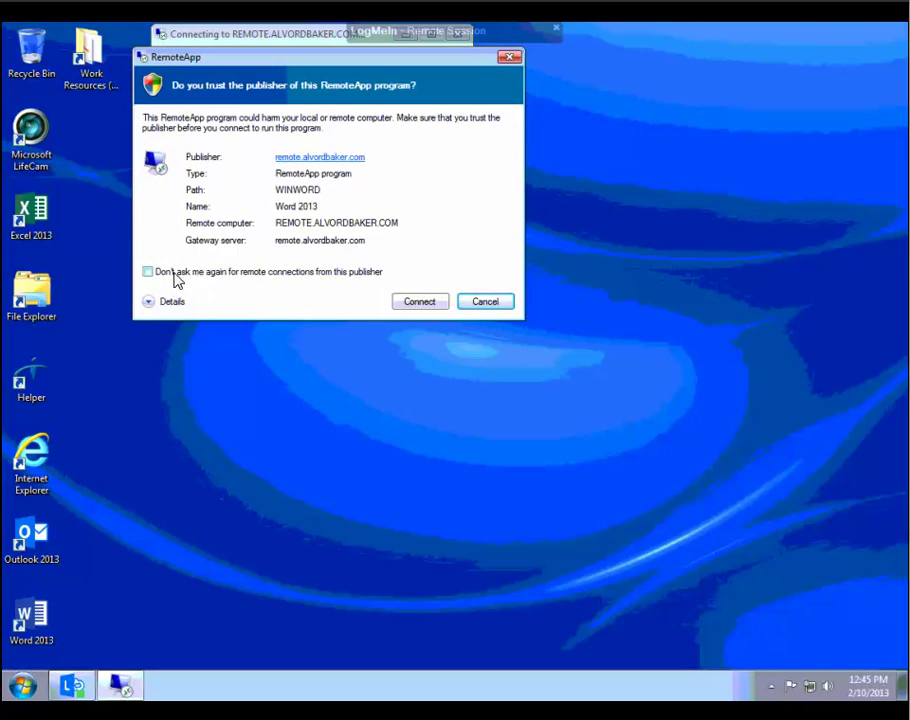
click(163, 276)
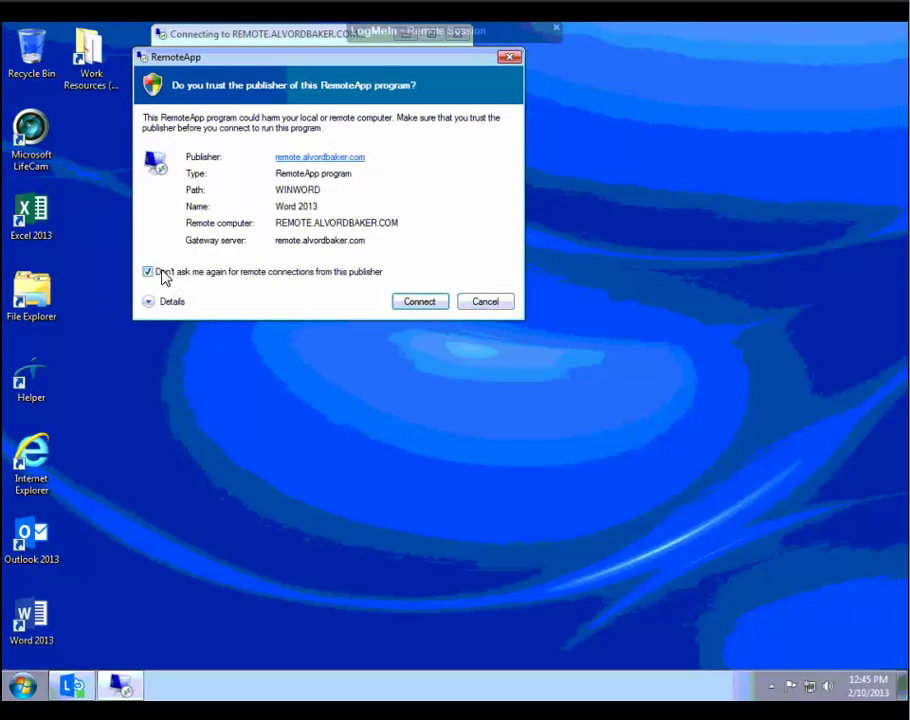
click(426, 306)
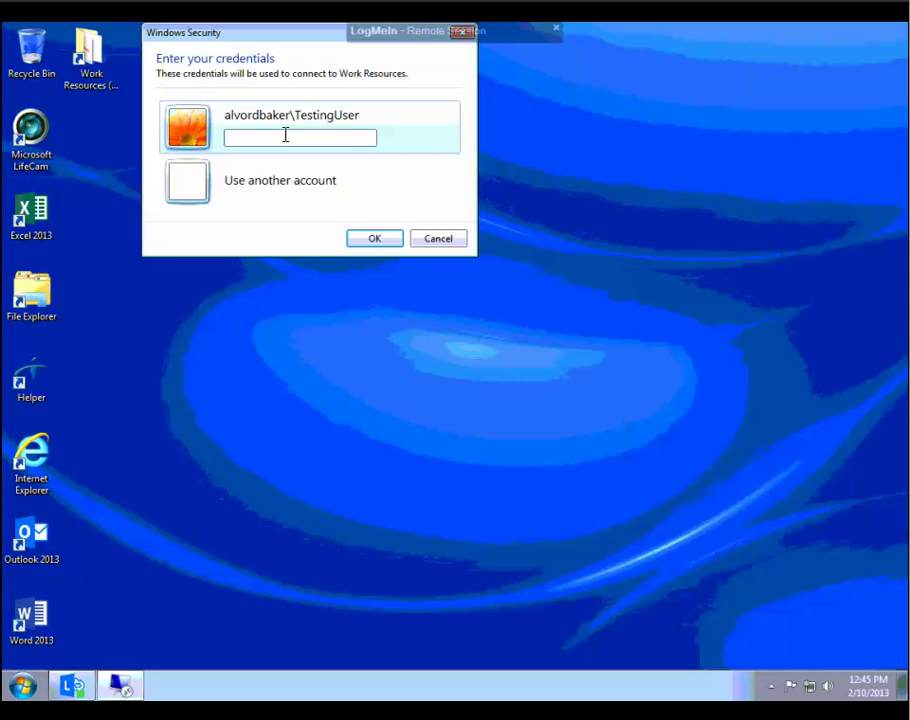
text(p)
key(Return)
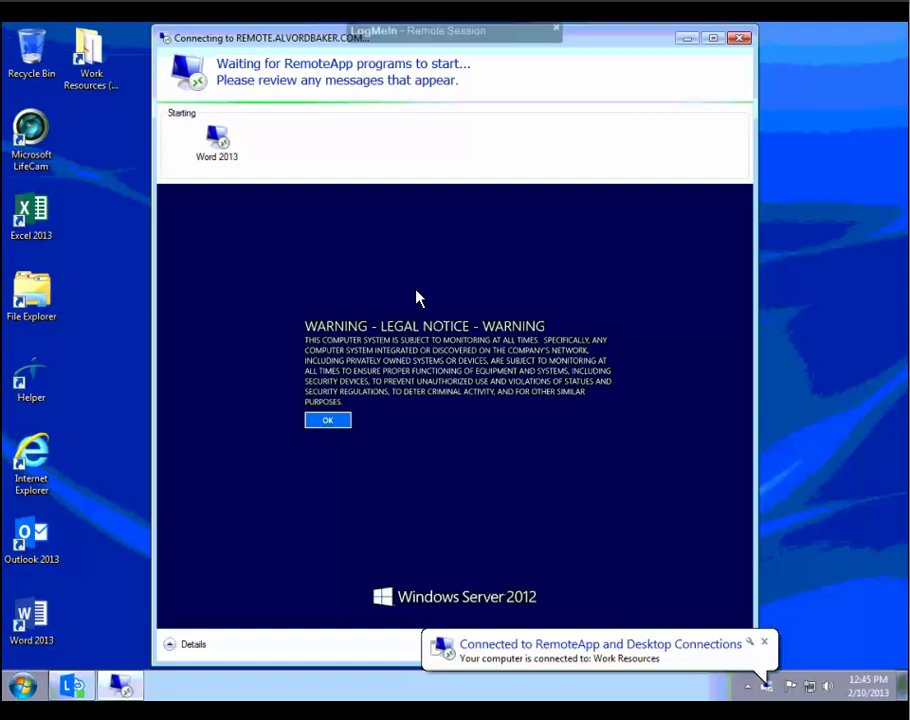
Acknowledge the legal notice, accept recommended update settings, and approve the administrator prompt.
click(334, 423)
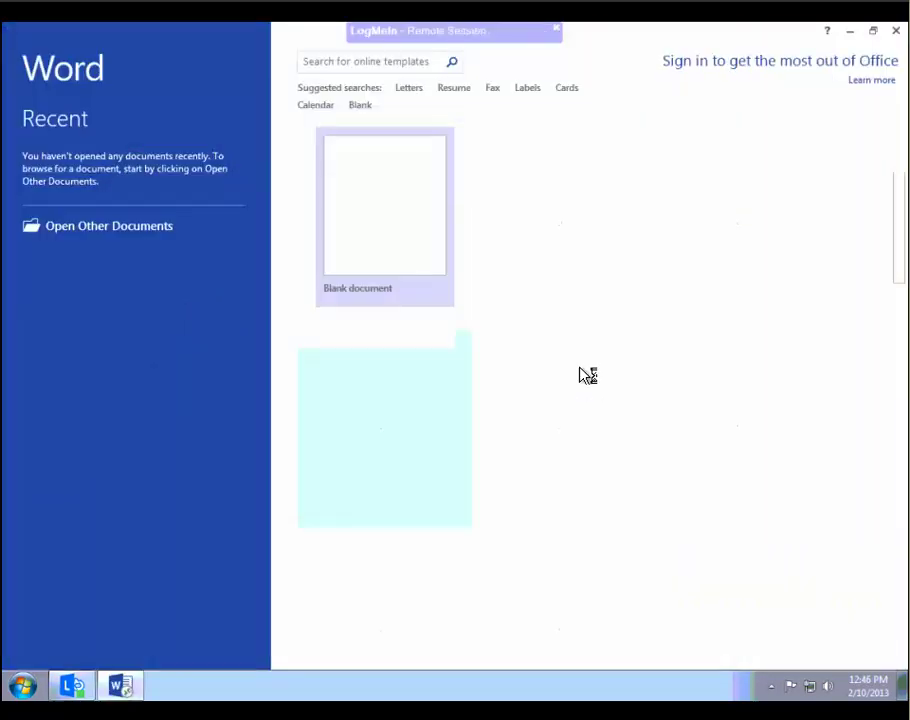
click(368, 246)
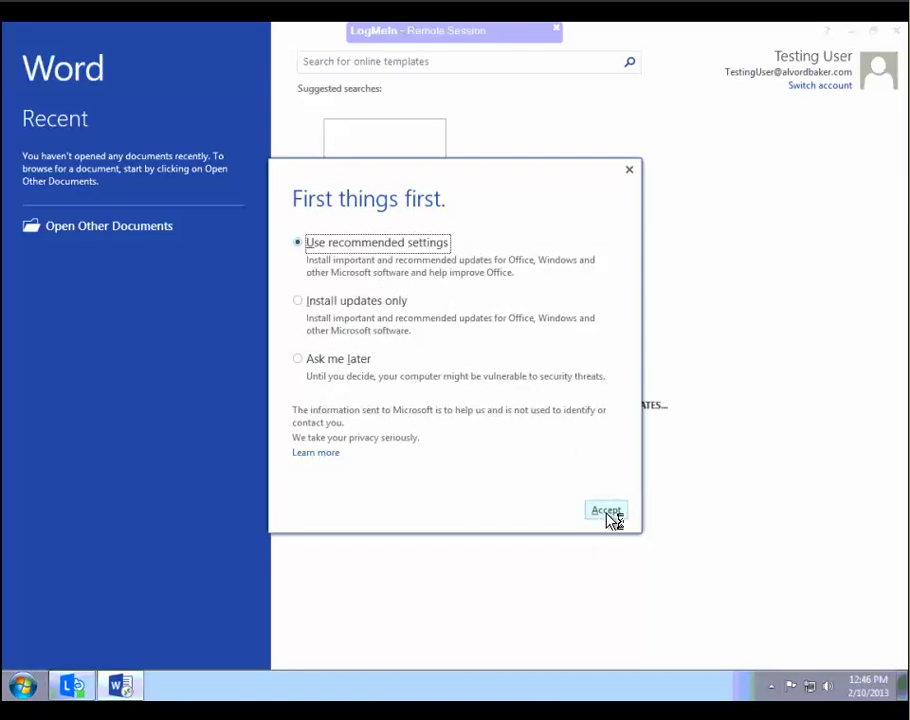
click(607, 512)
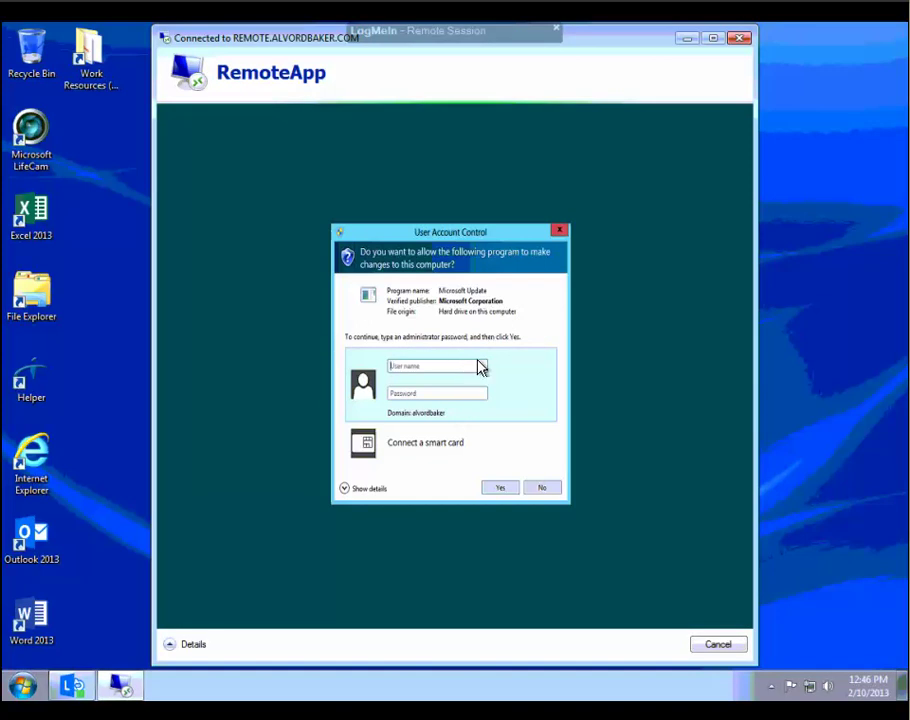
text(DomainAdmin)
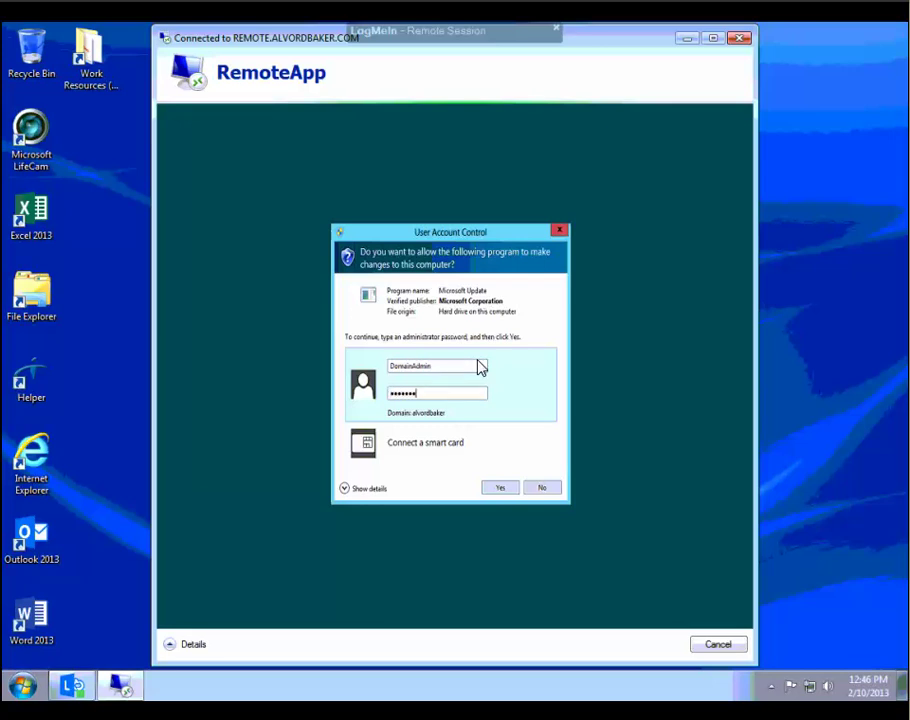
key(Return)
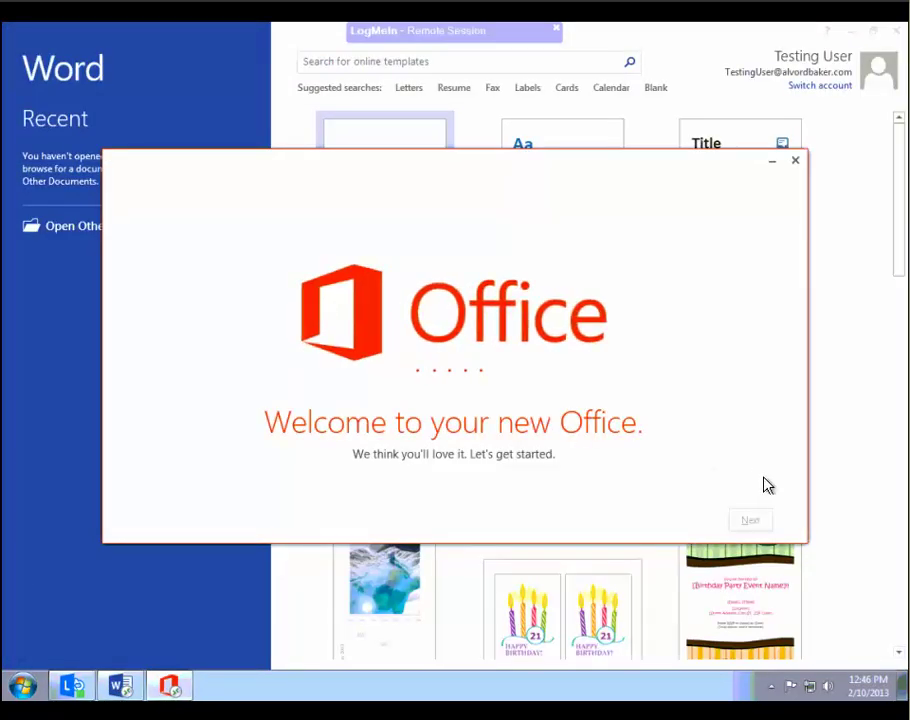
Step through the Welcome, SkyDrive and default background pages and finish with All done!
click(750, 521)
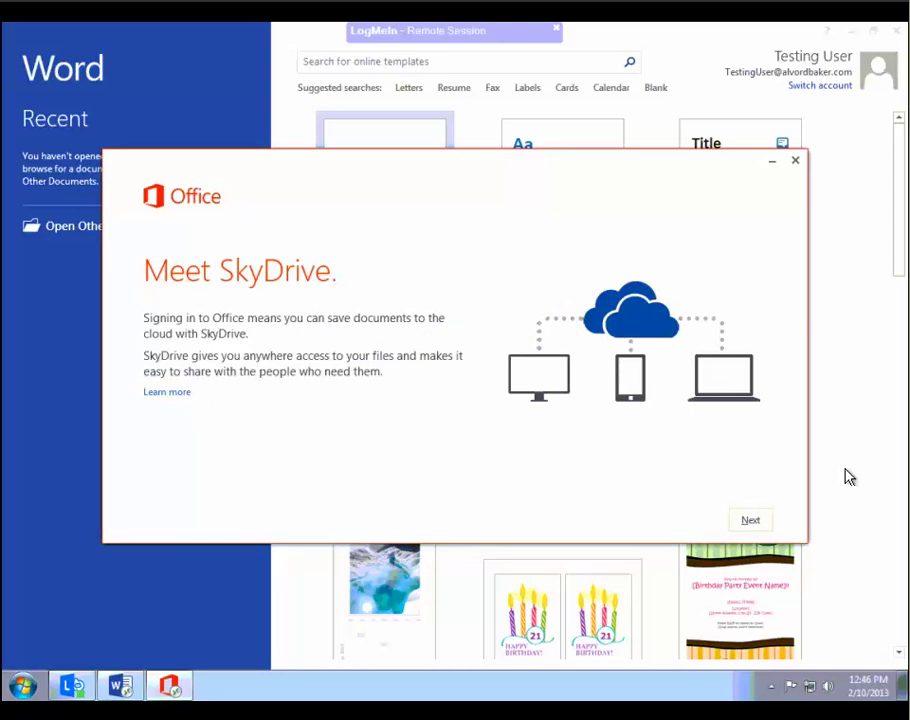
click(755, 522)
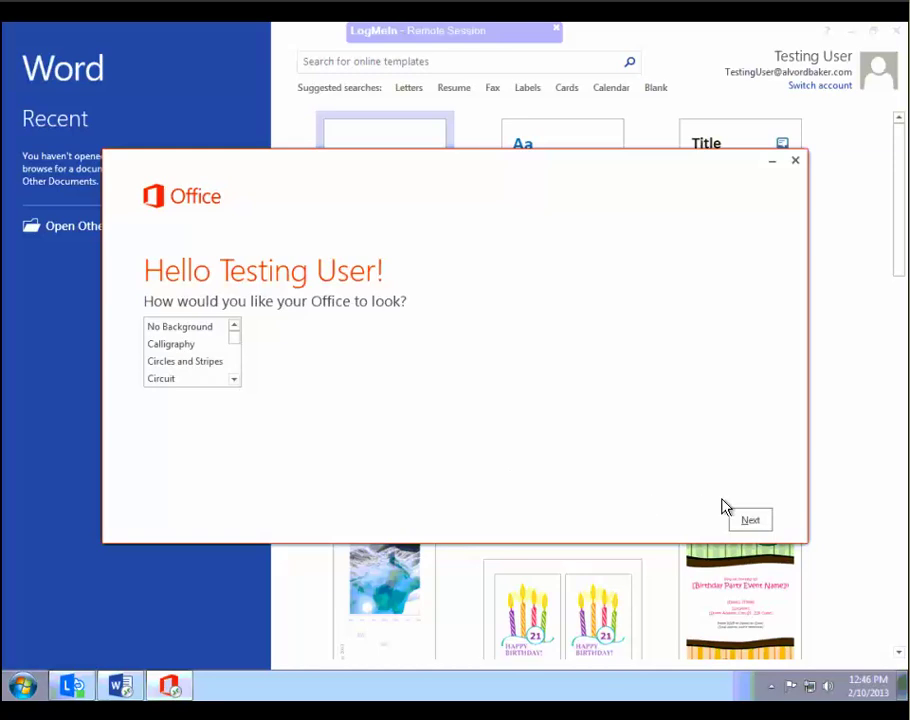
click(752, 521)
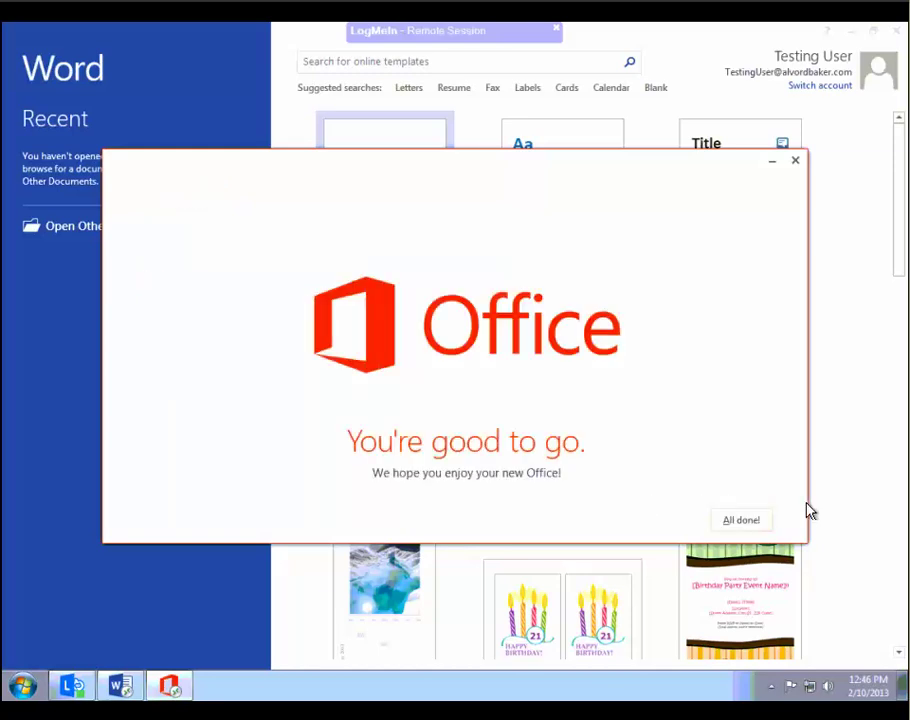
click(737, 520)
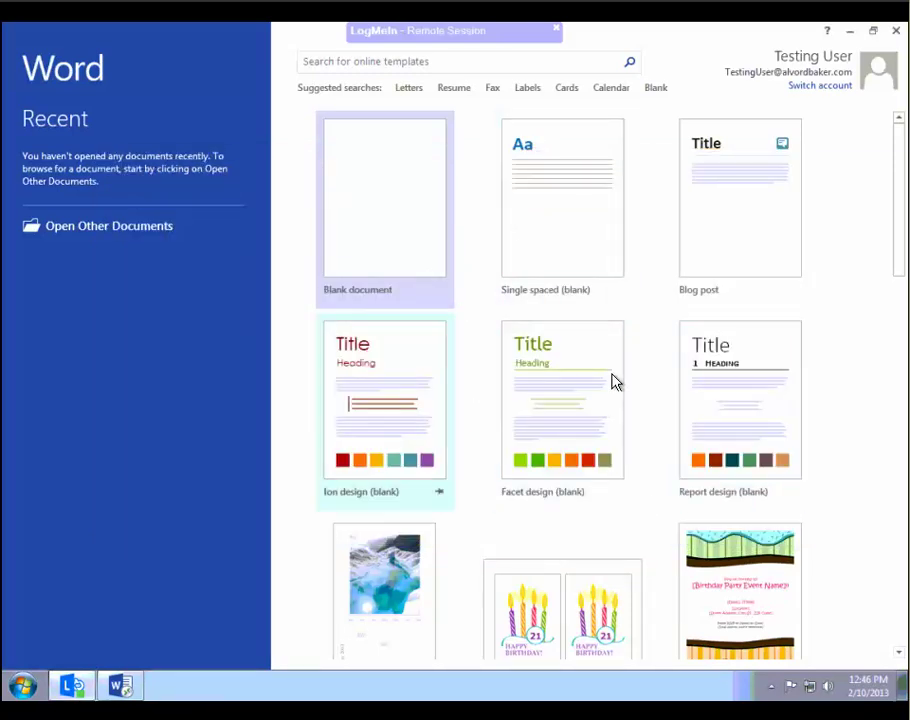
Preview and close the Facet design template, then create a blank document.
click(552, 398)
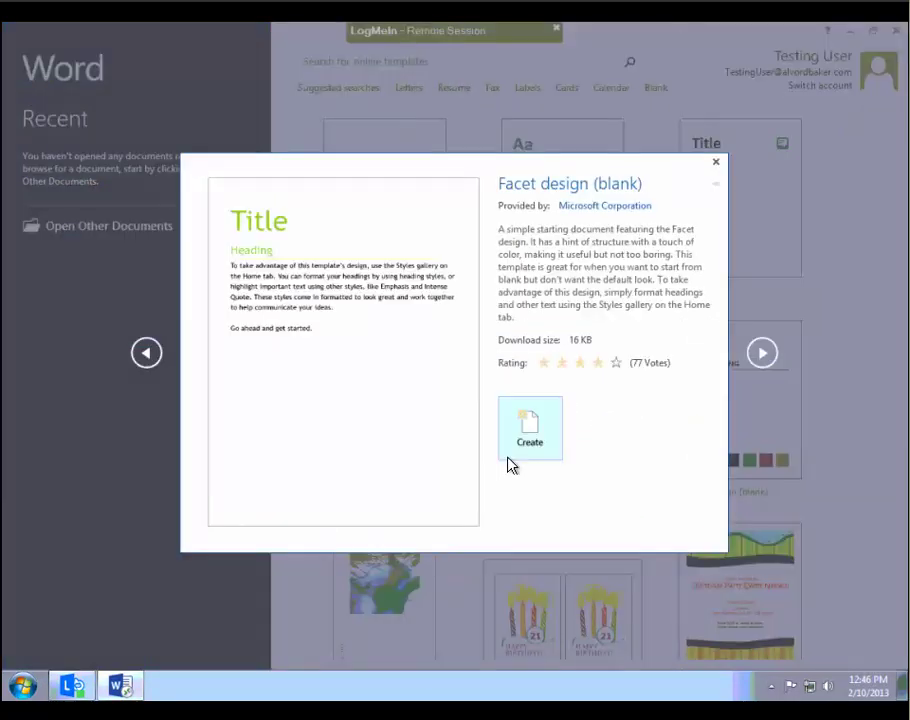
click(716, 166)
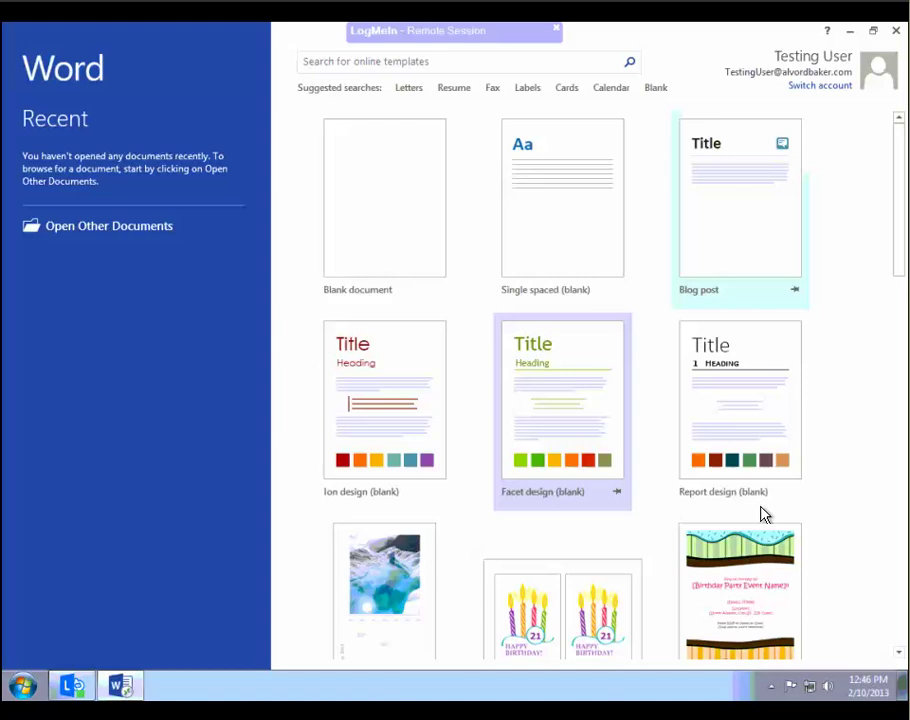
click(390, 197)
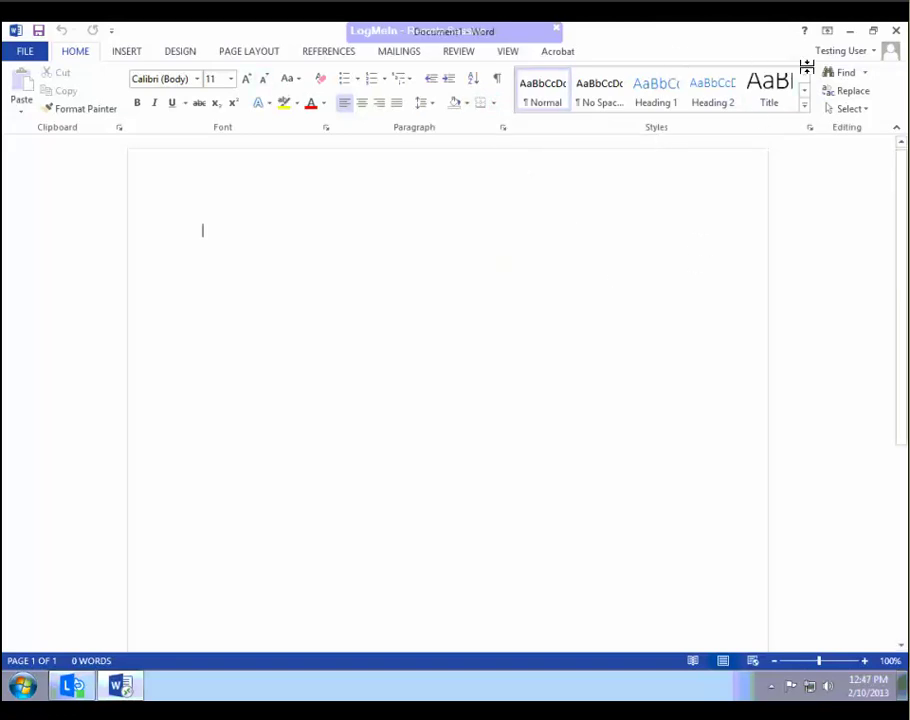
Close Word, launch Outlook 2013, cancel its account setup, and open File Explorer.
click(897, 32)
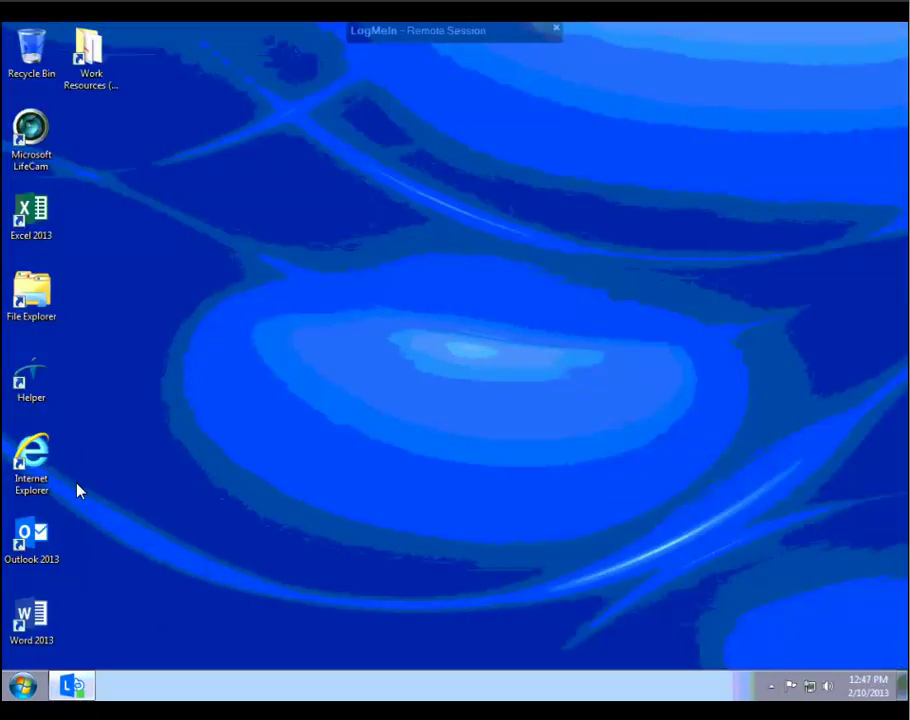
double_click(42, 543)
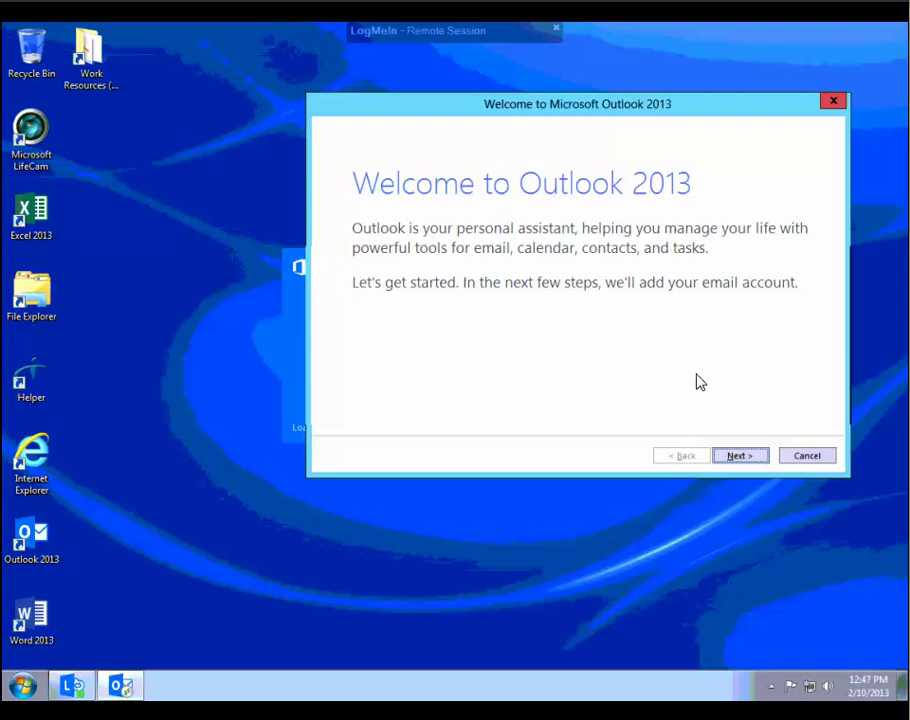
click(810, 456)
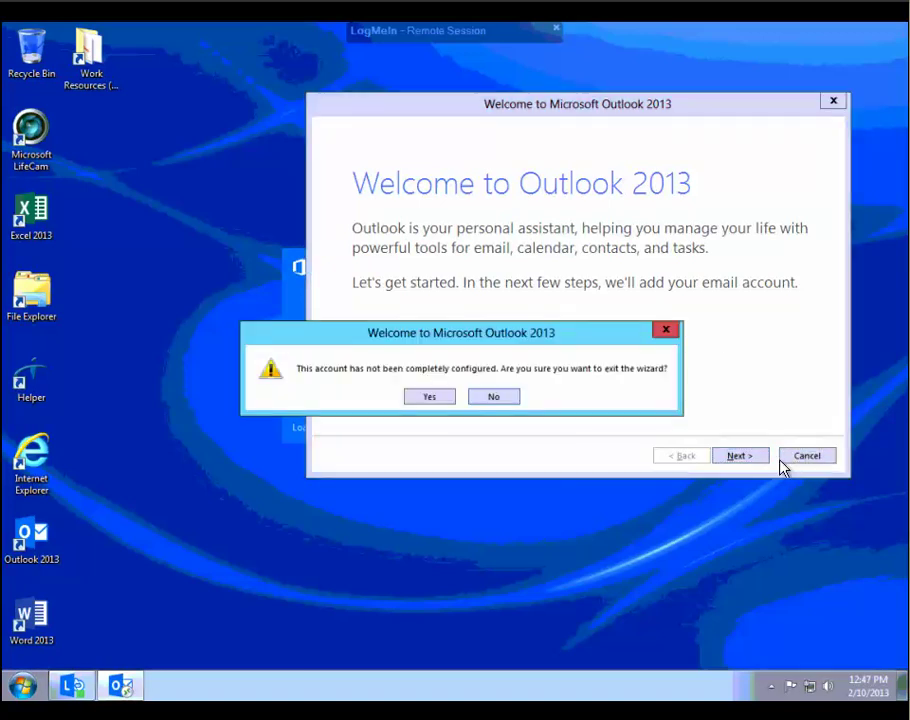
click(430, 398)
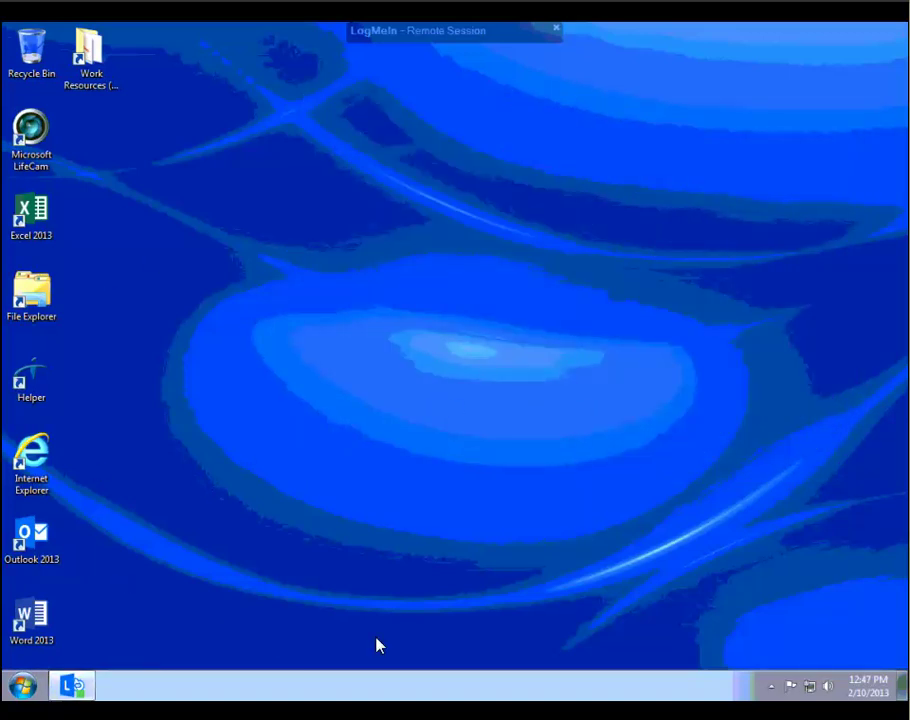
double_click(38, 305)
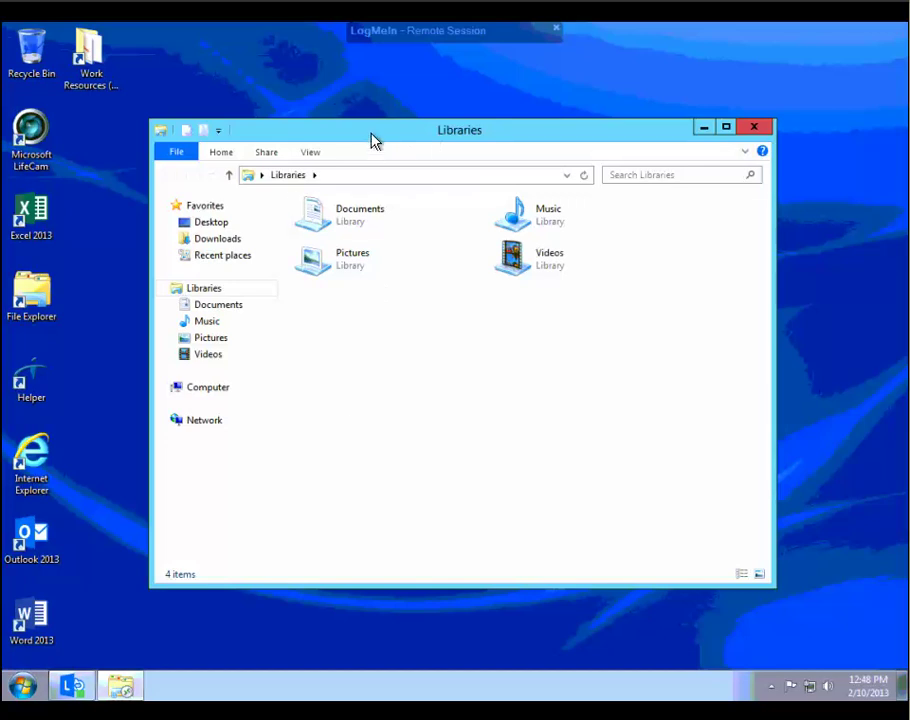
Browse Computer to the Telehealth folder on Media (M:), showing its one 6,879 KB MP3.
drag(370, 138, 360, 121)
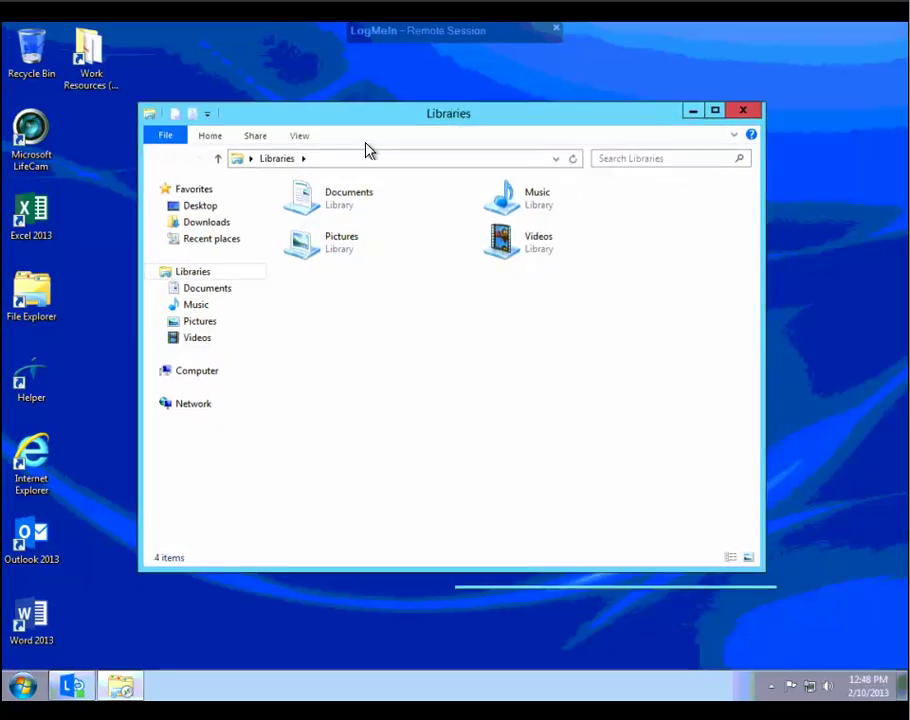
click(153, 371)
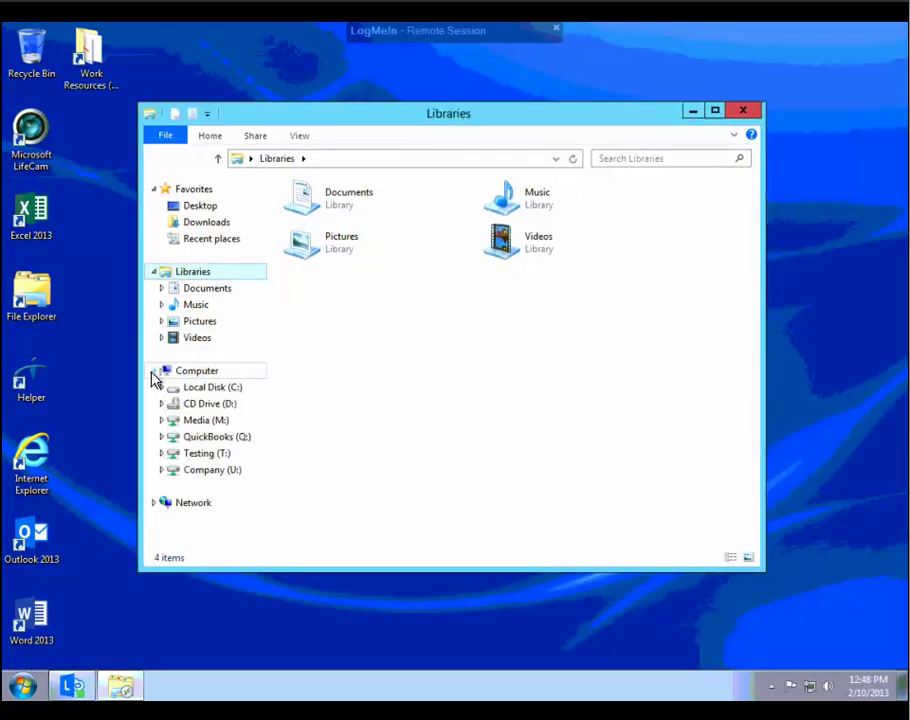
click(203, 425)
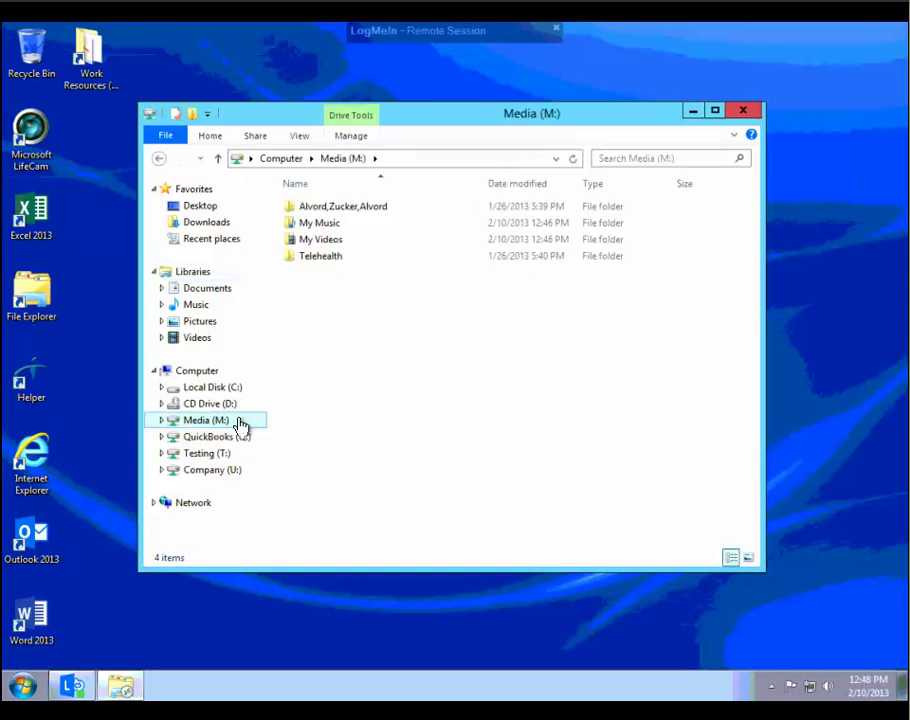
double_click(319, 258)
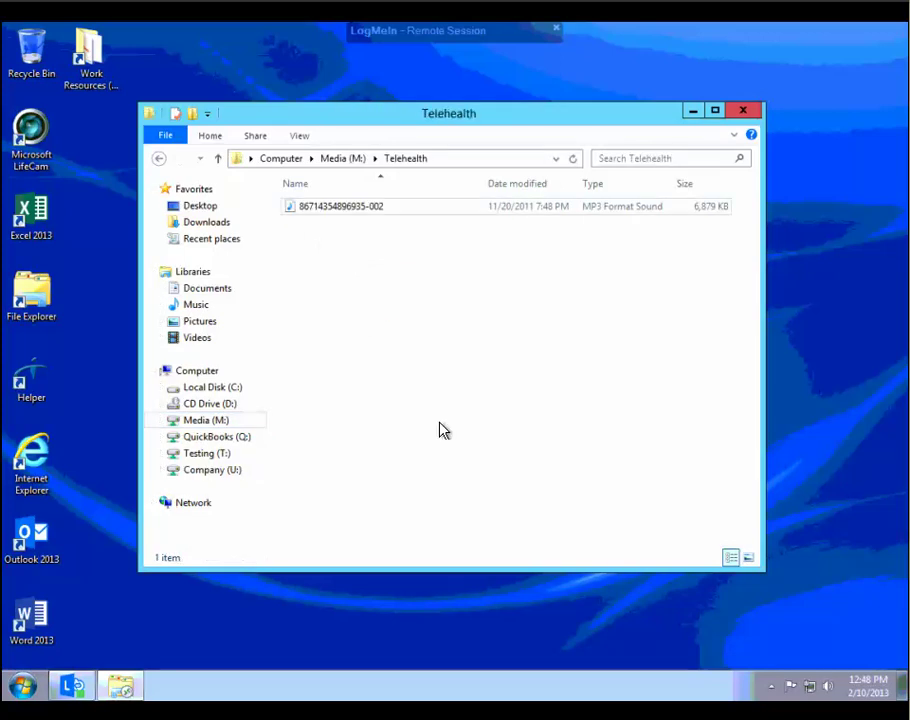
Play the Telehealth MP3 in Media Player, accepting the recommended first-run settings.
double_click(358, 210)
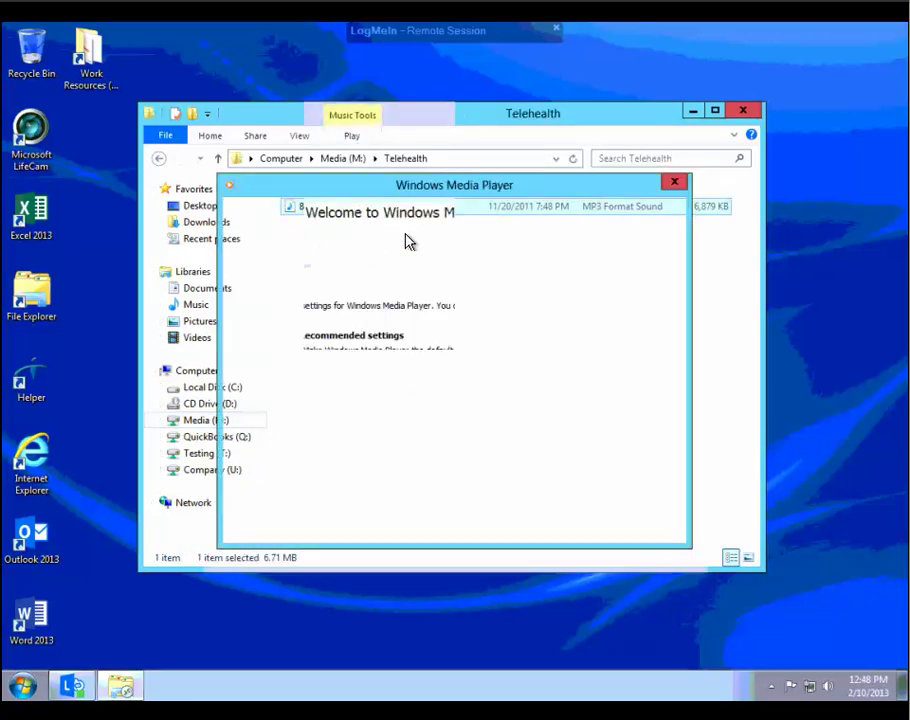
click(349, 338)
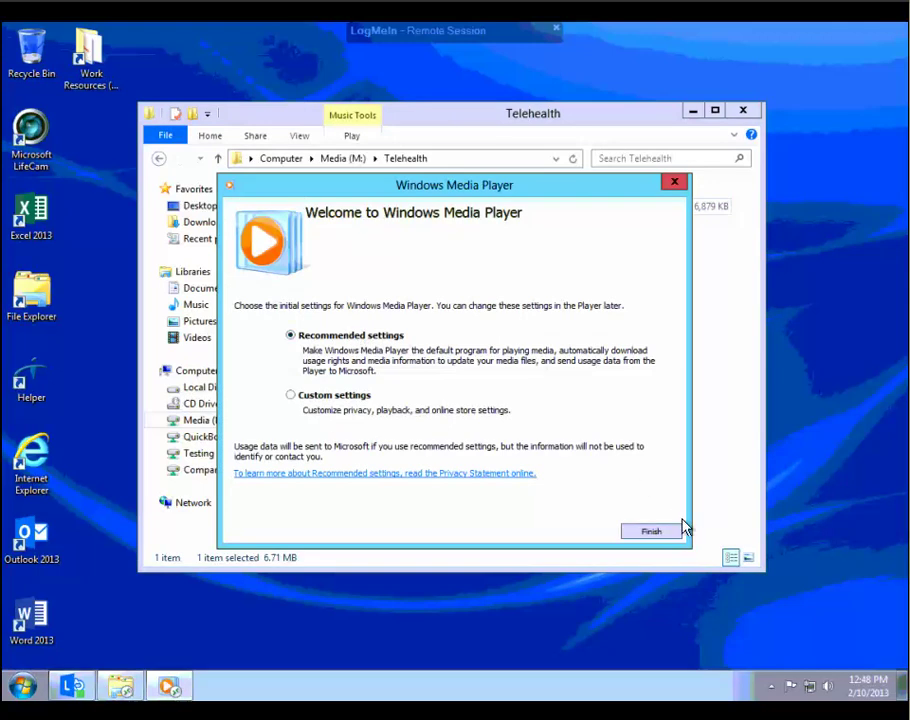
click(655, 537)
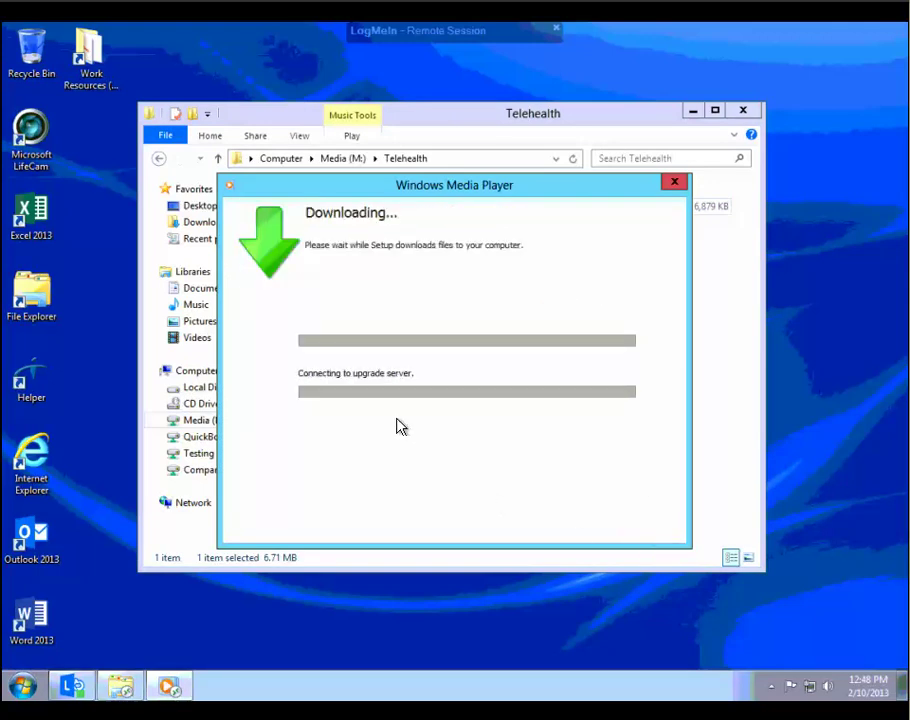
drag(461, 193, 592, 265)
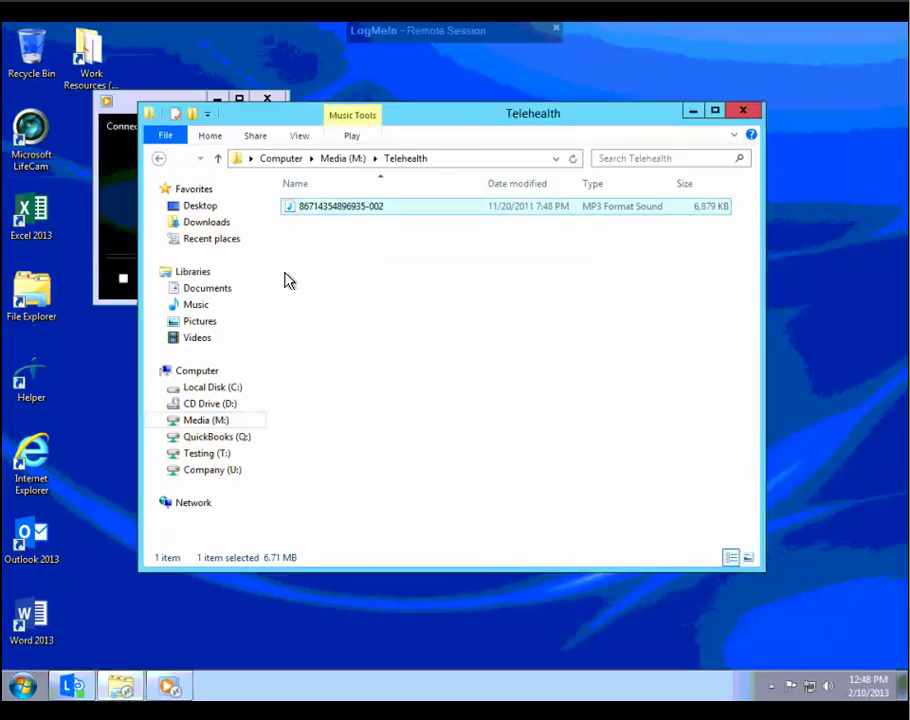
Pause the playing audio and close Windows Media Player.
click(172, 95)
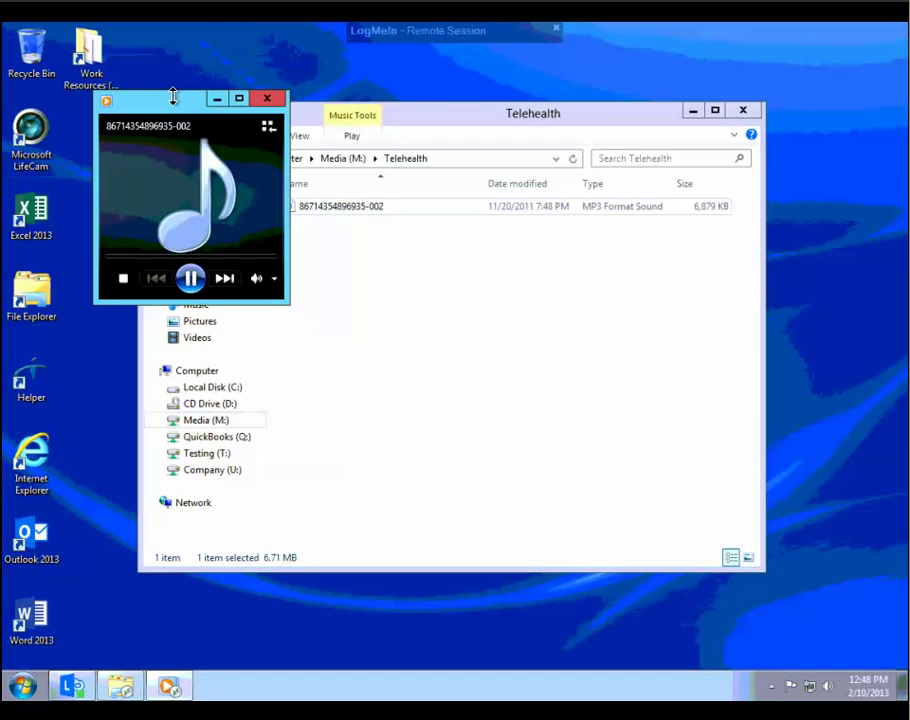
click(191, 279)
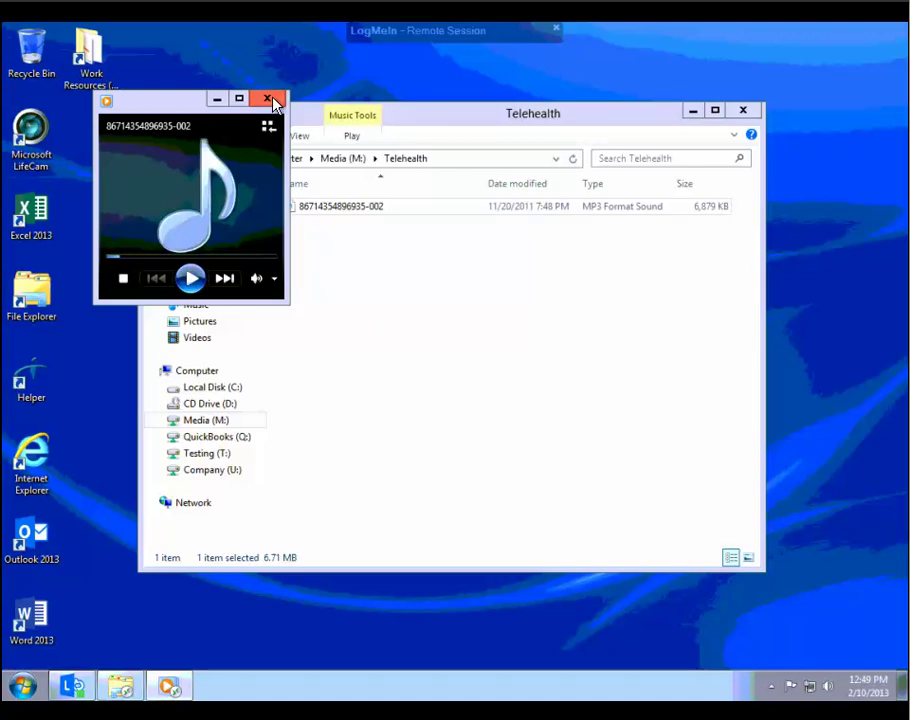
click(274, 101)
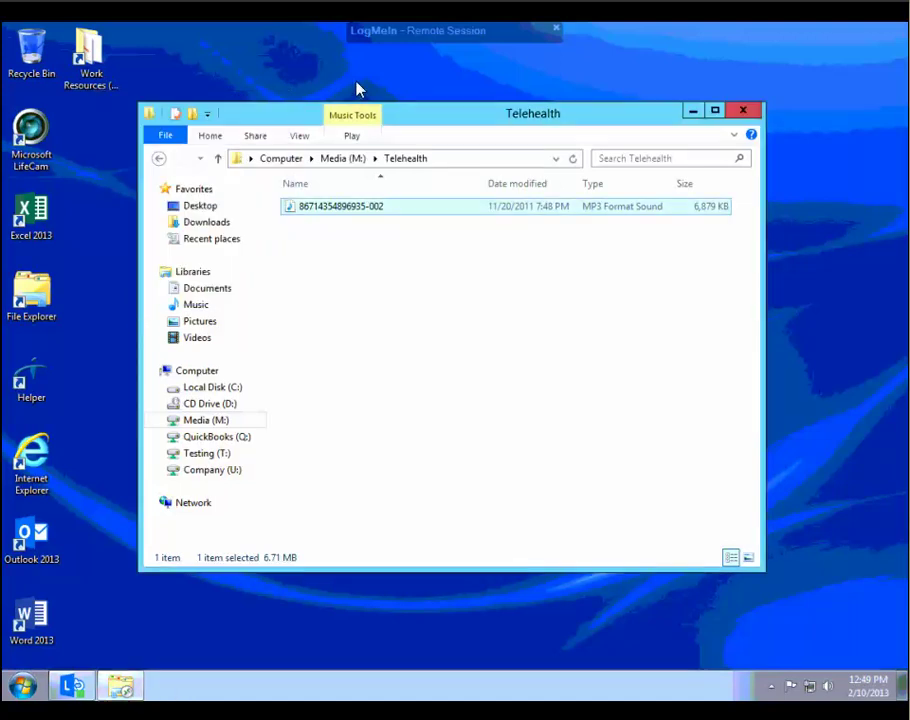
From Media (M:), launch remote Internet Explorer 10 with recommended settings and shift it right.
click(337, 160)
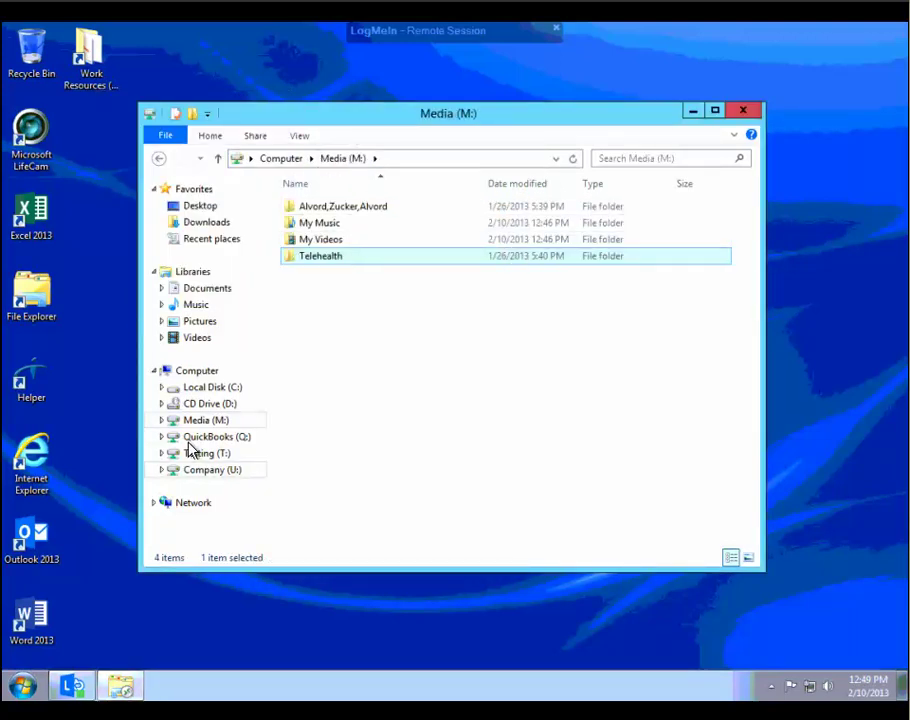
click(33, 457)
double_click(33, 457)
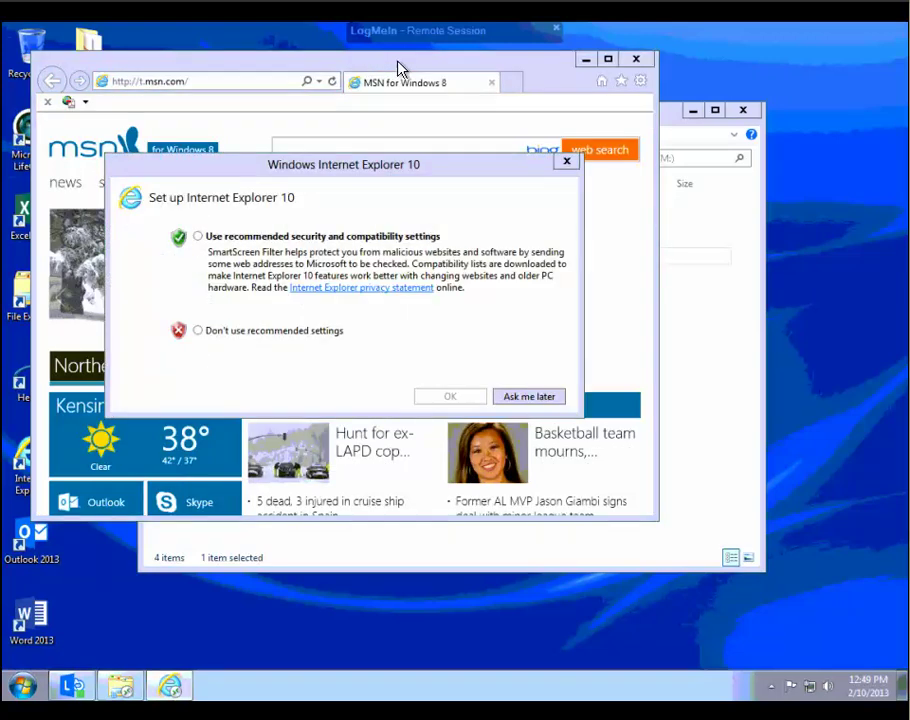
click(220, 236)
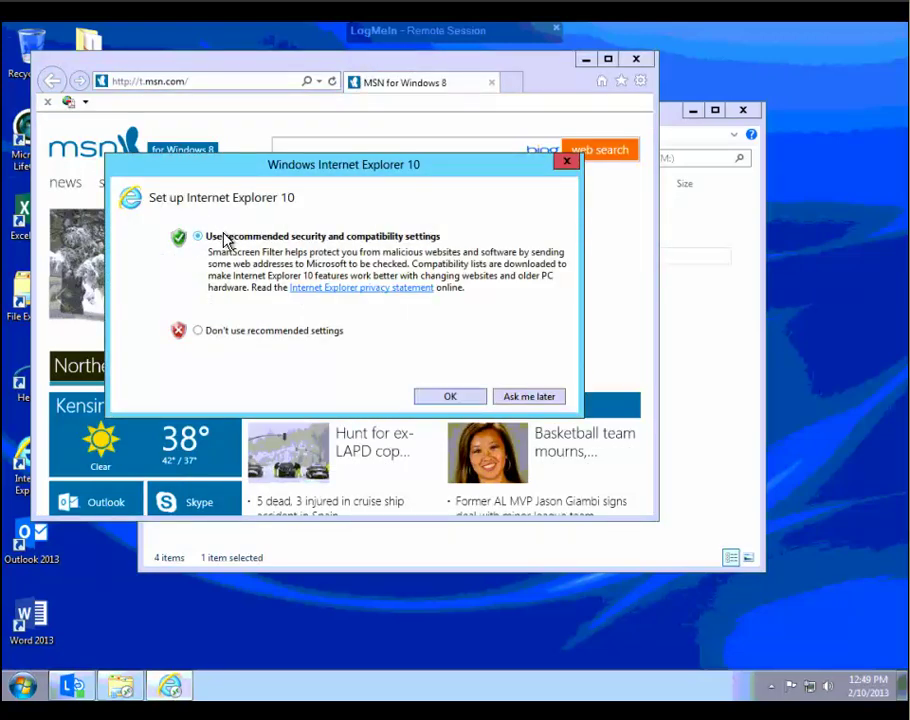
click(458, 398)
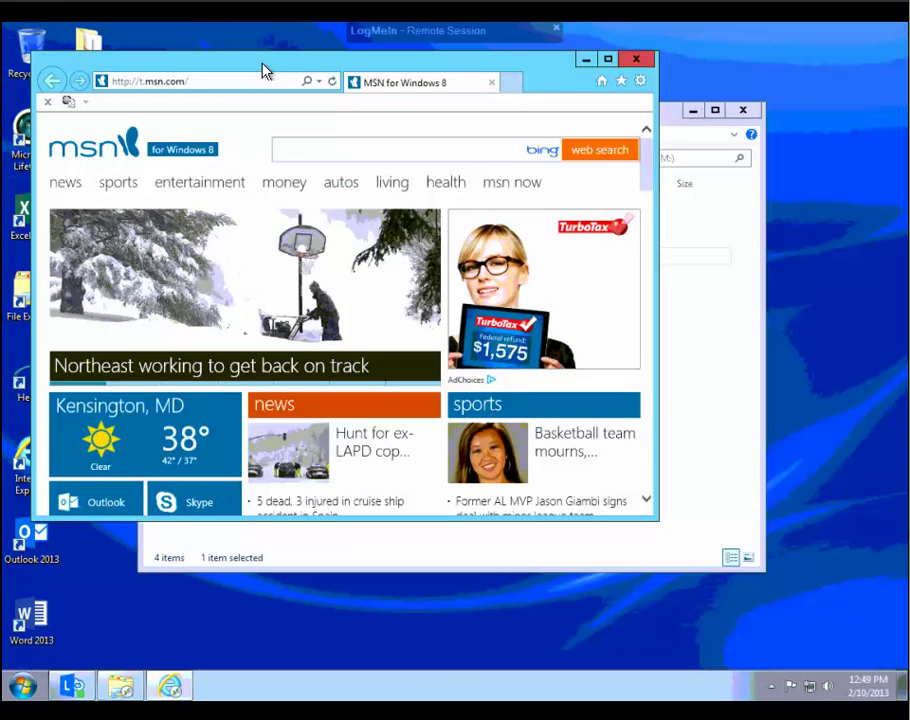
mouse_move(262, 69)
mouse_down()
mouse_move(473, 51)
mouse_move(487, 79)
mouse_move(431, 89)
mouse_up()
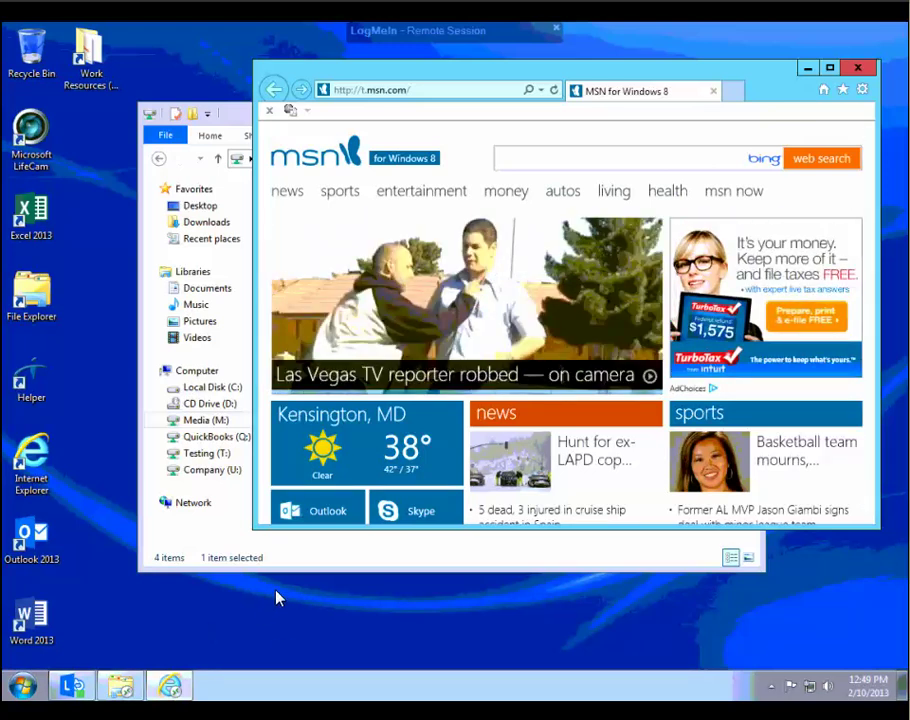
Open the local Windows Explorer from Start > All Programs > Accessories.
click(22, 685)
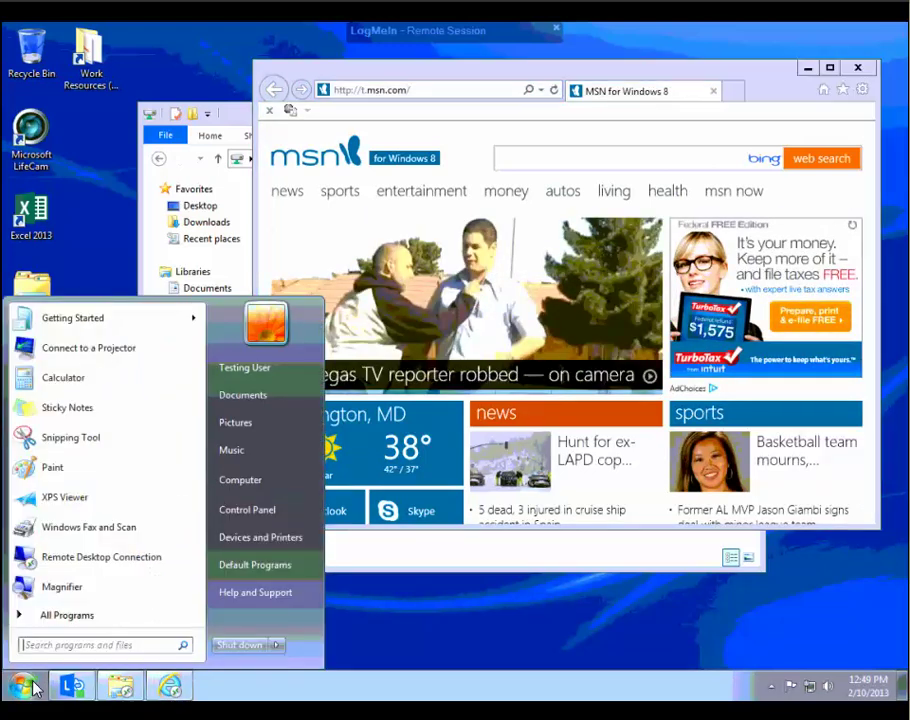
click(67, 615)
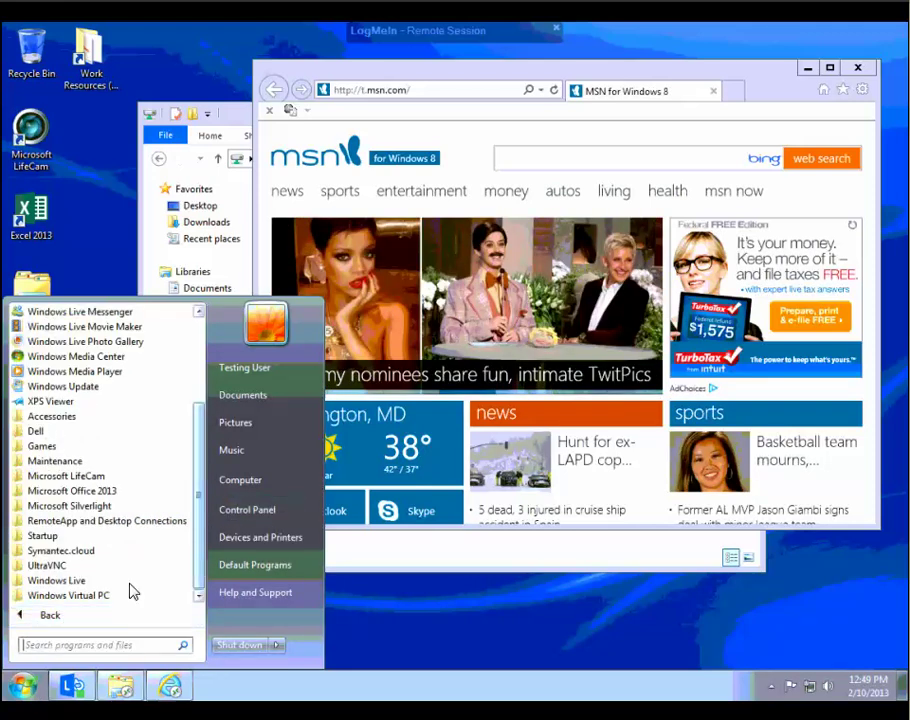
click(58, 416)
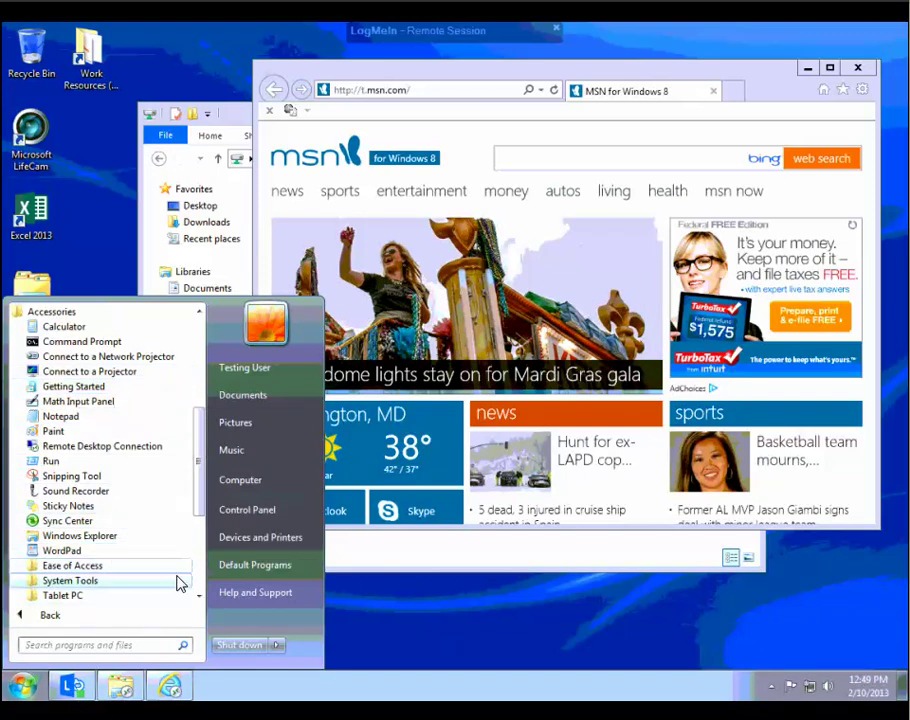
click(99, 535)
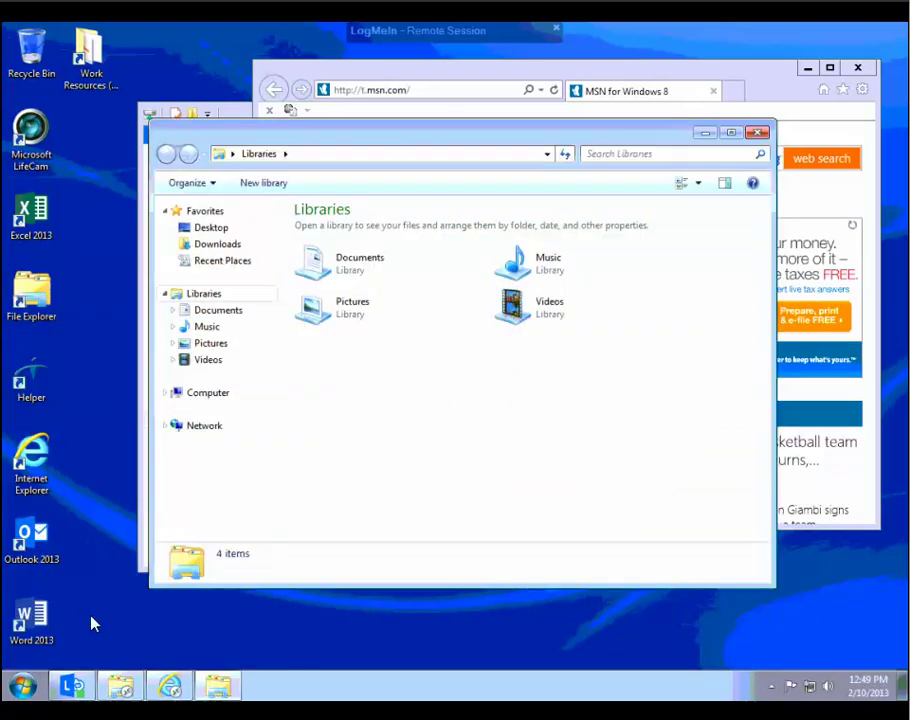
Launch the local Internet Explorer from the Start menu's All Programs list.
click(22, 685)
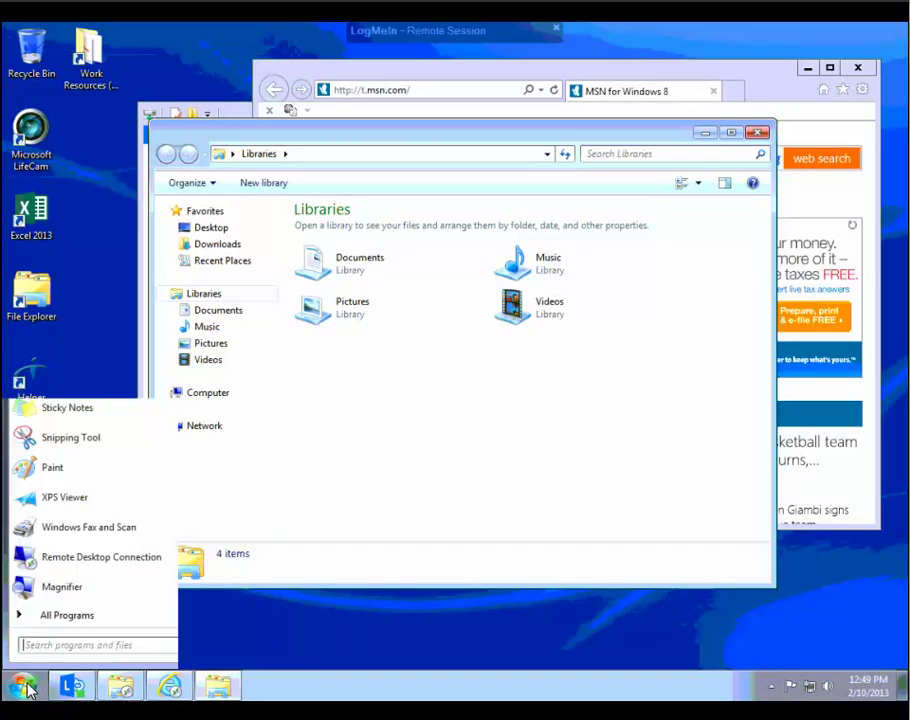
click(68, 614)
scroll(128, 605, down, 5)
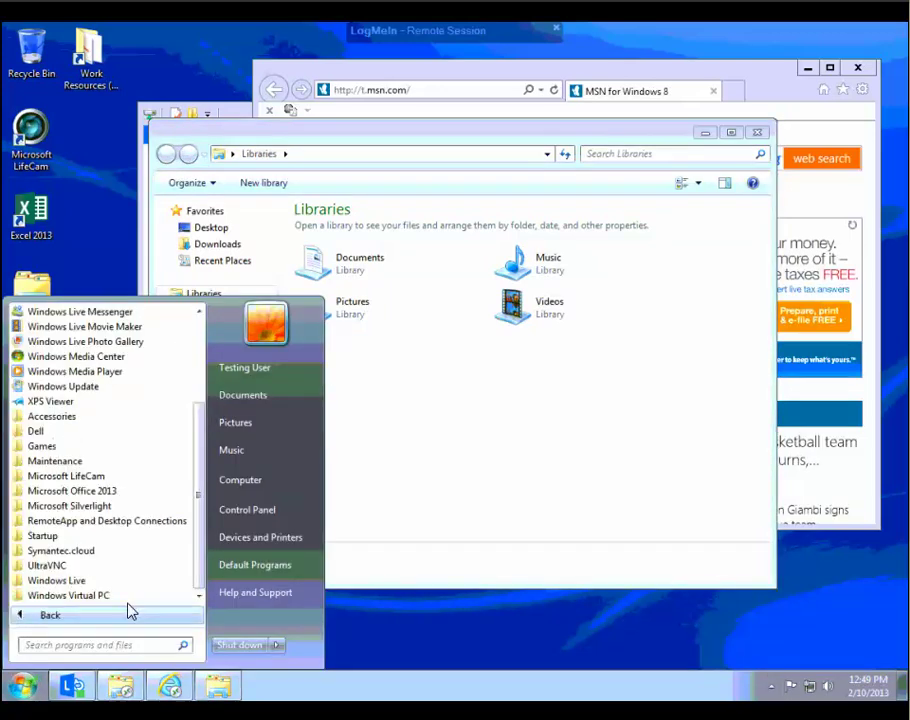
drag(199, 524, 213, 430)
click(50, 357)
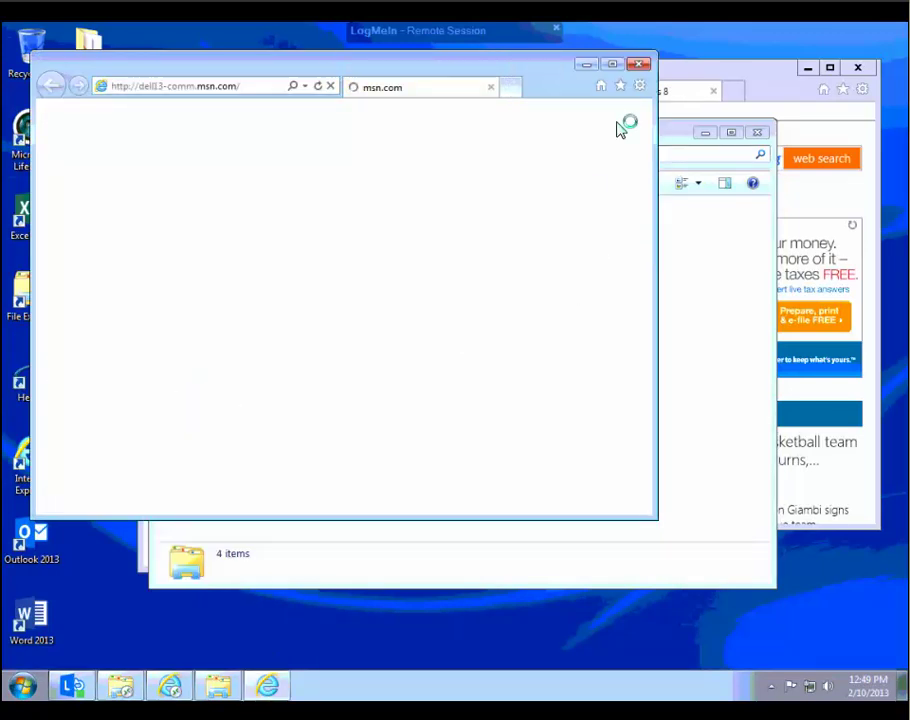
Minimize the local browser and Media (M:) windows, nudging the remote MSN browser right.
click(586, 64)
click(788, 81)
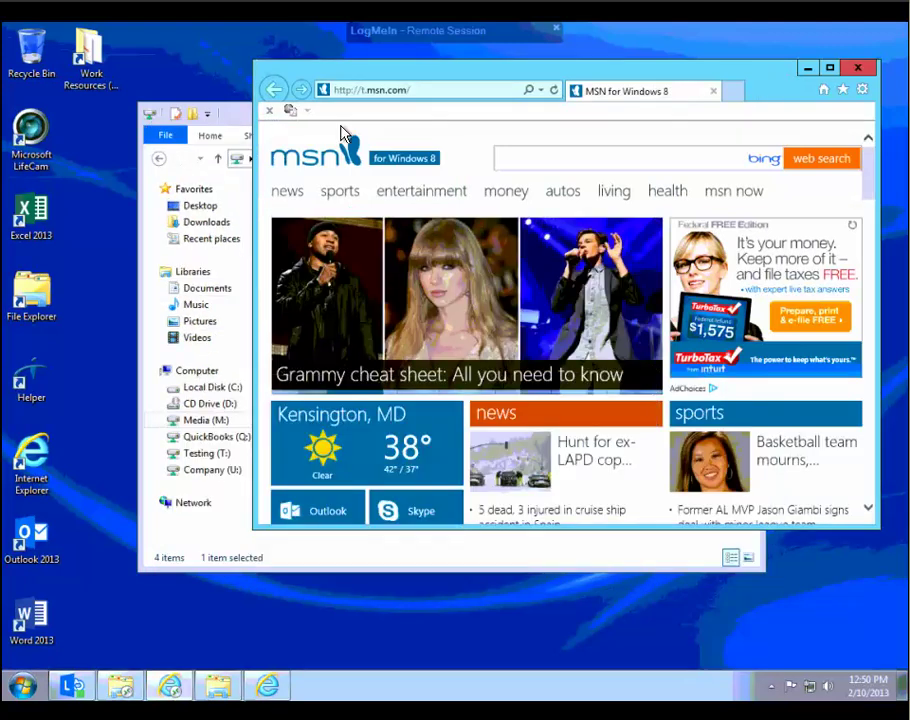
click(243, 116)
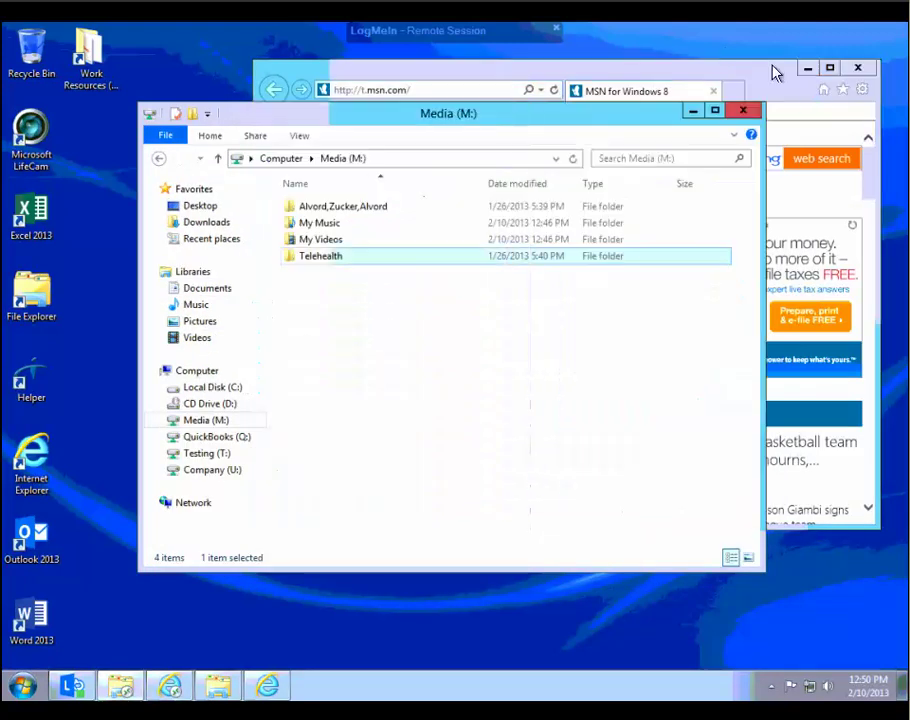
click(696, 113)
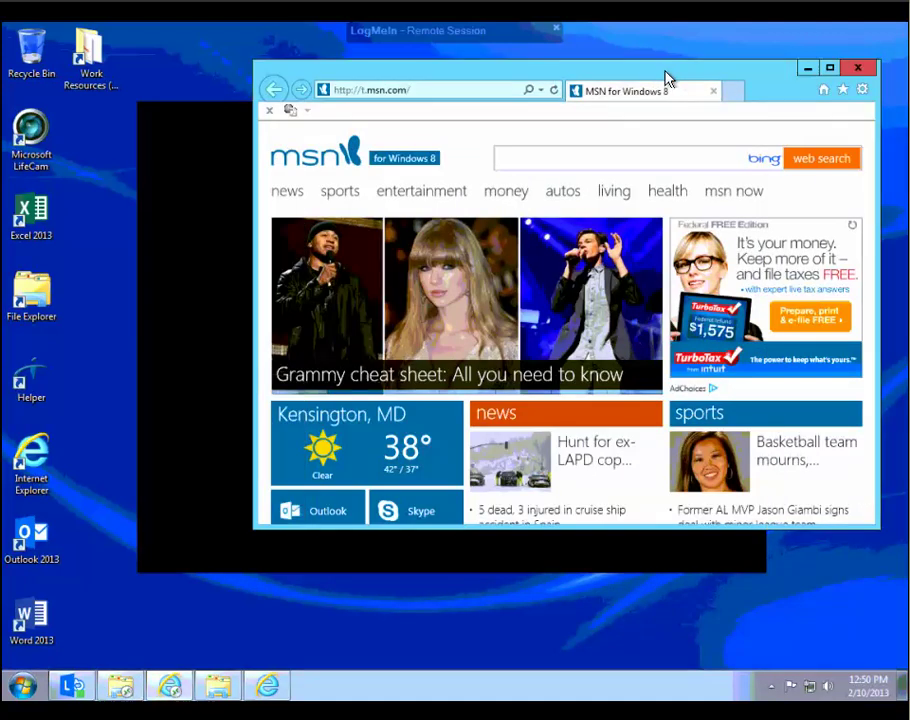
click(122, 690)
click(122, 688)
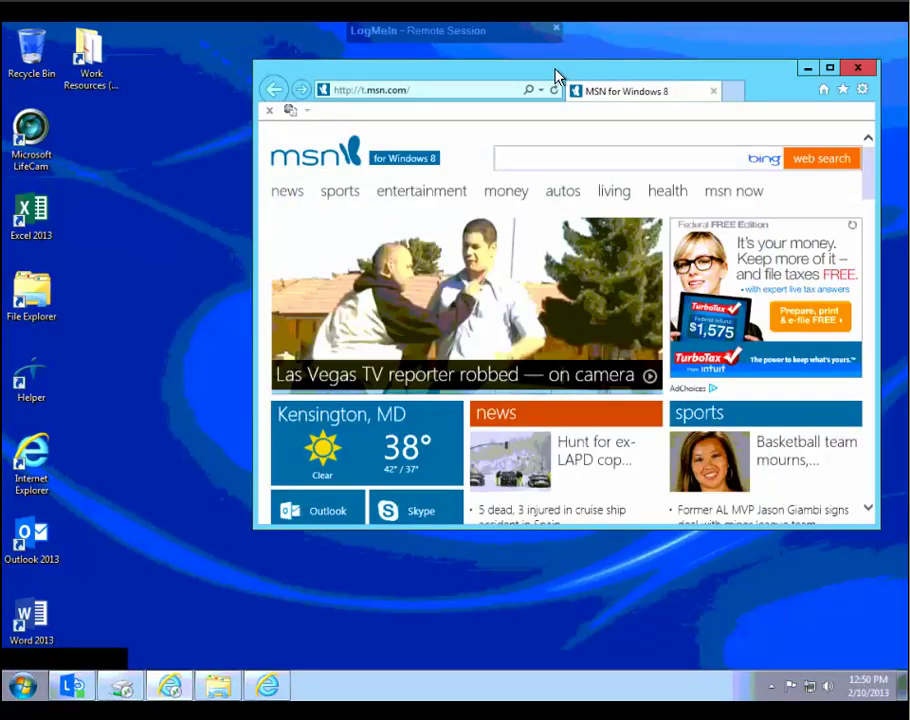
drag(557, 75, 580, 77)
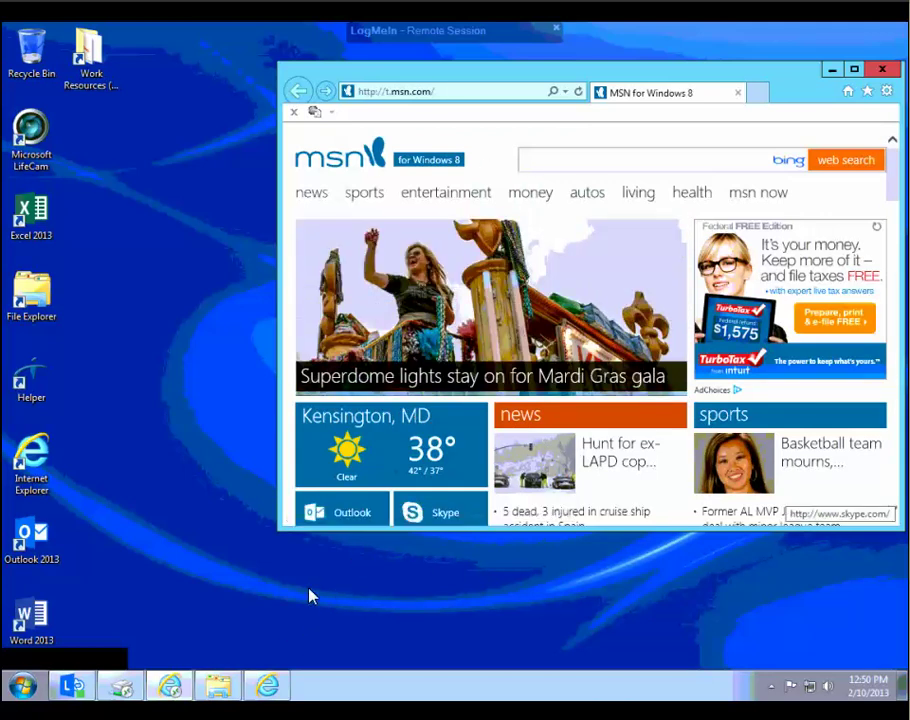
Restore the local MSN.com browser, move it down-right, then close it.
click(271, 688)
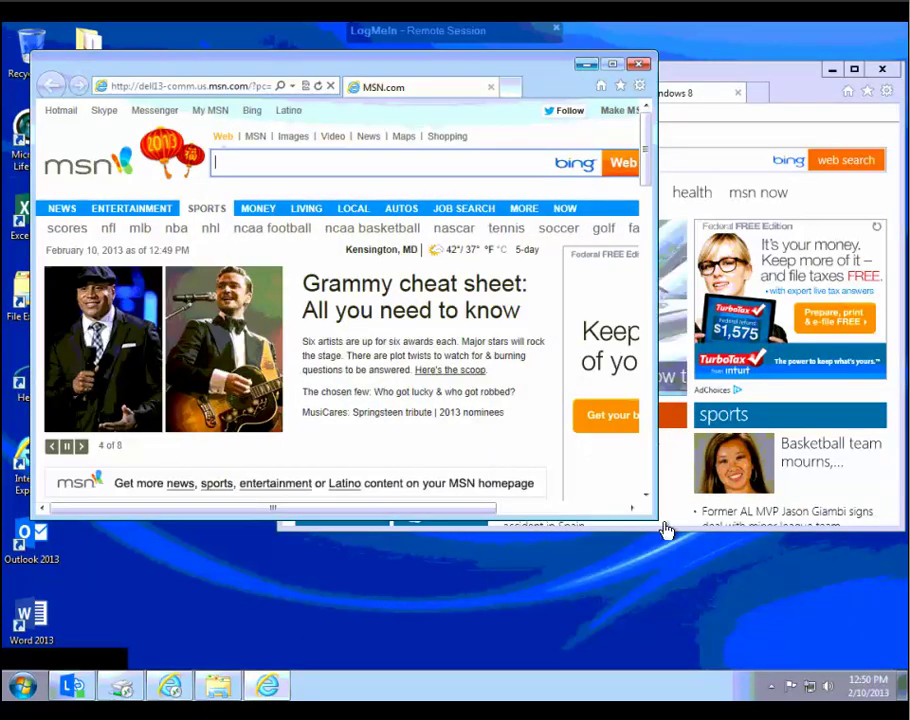
mouse_move(490, 67)
mouse_down()
mouse_move(507, 118)
mouse_move(505, 108)
mouse_up()
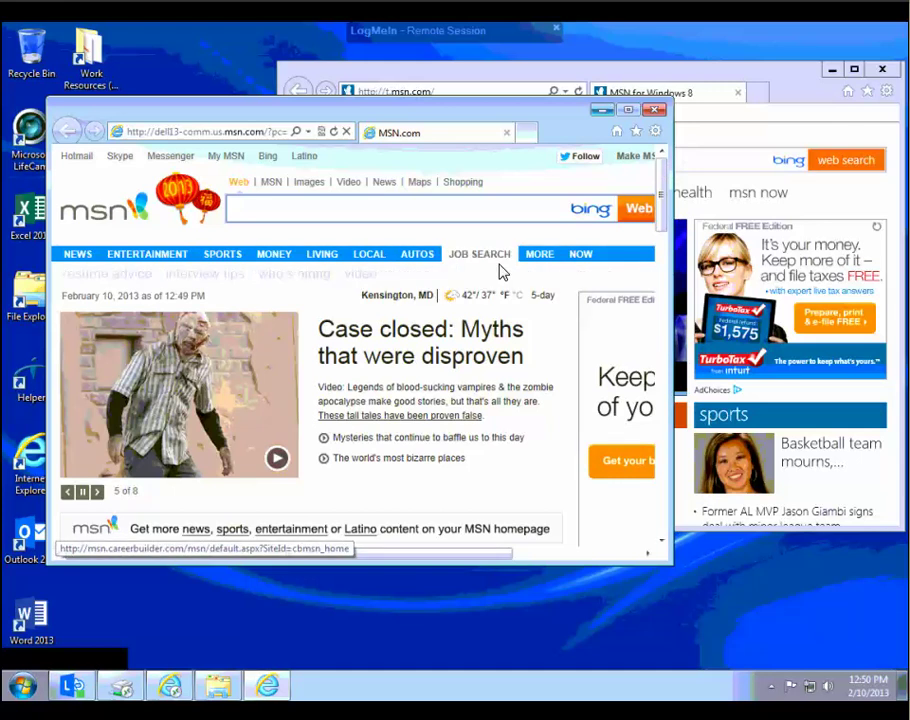
mouse_move(502, 272)
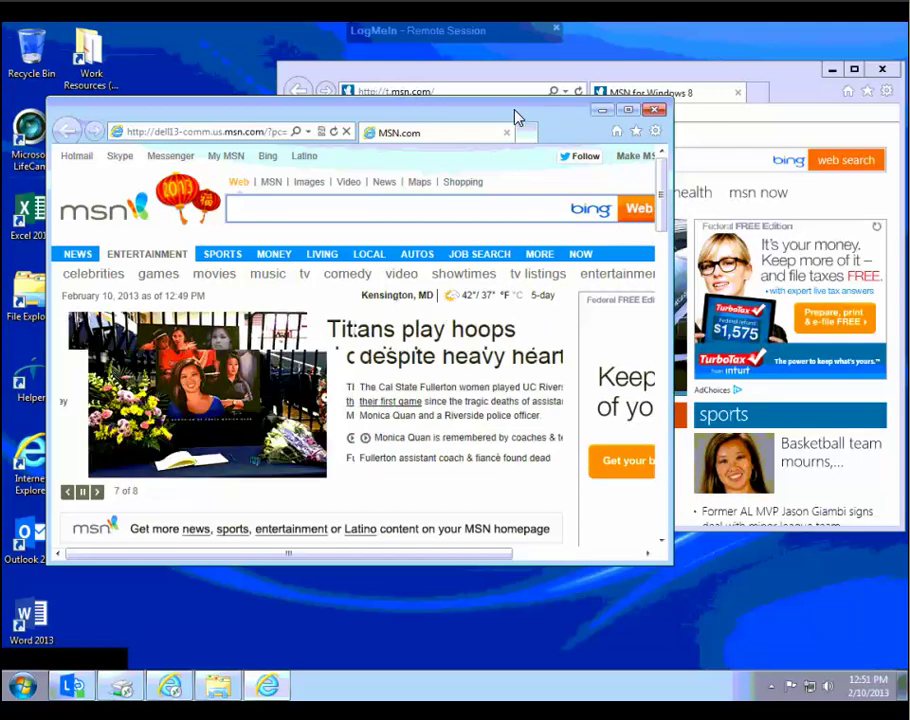
click(655, 110)
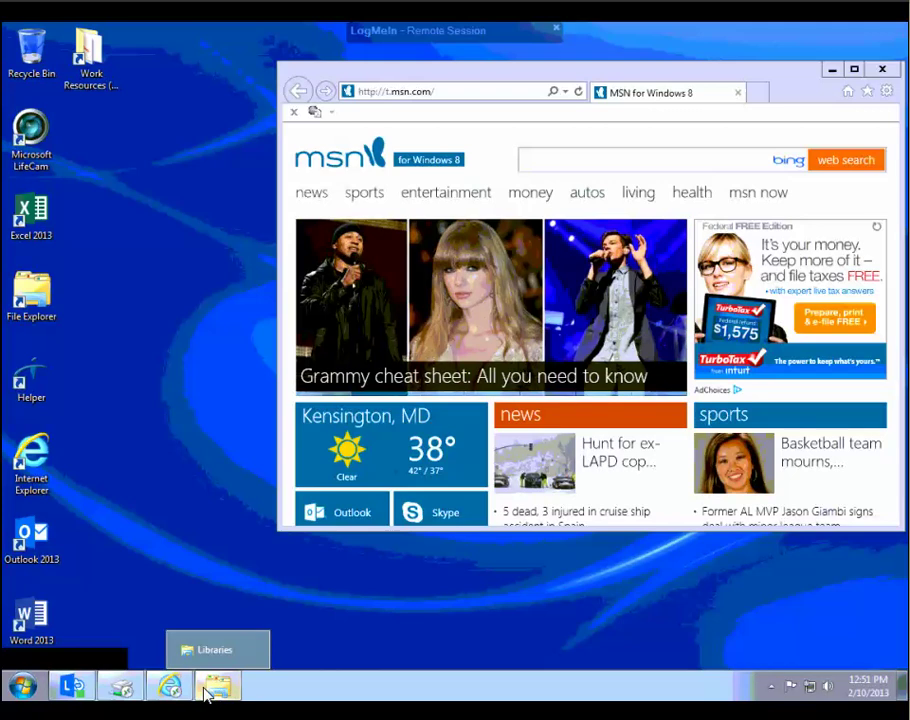
mouse_move(171, 696)
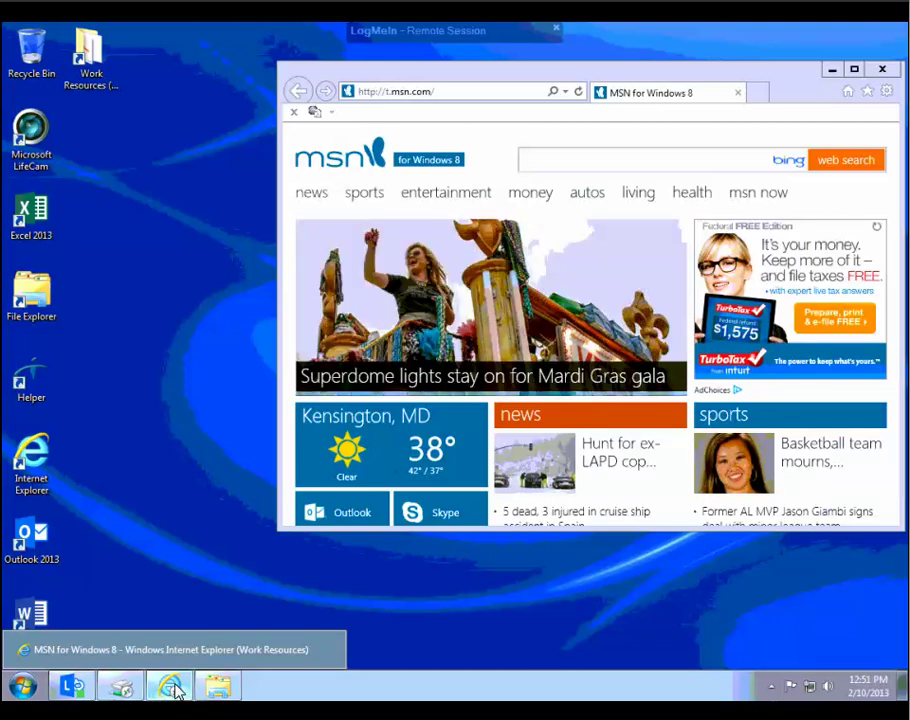
mouse_move(224, 692)
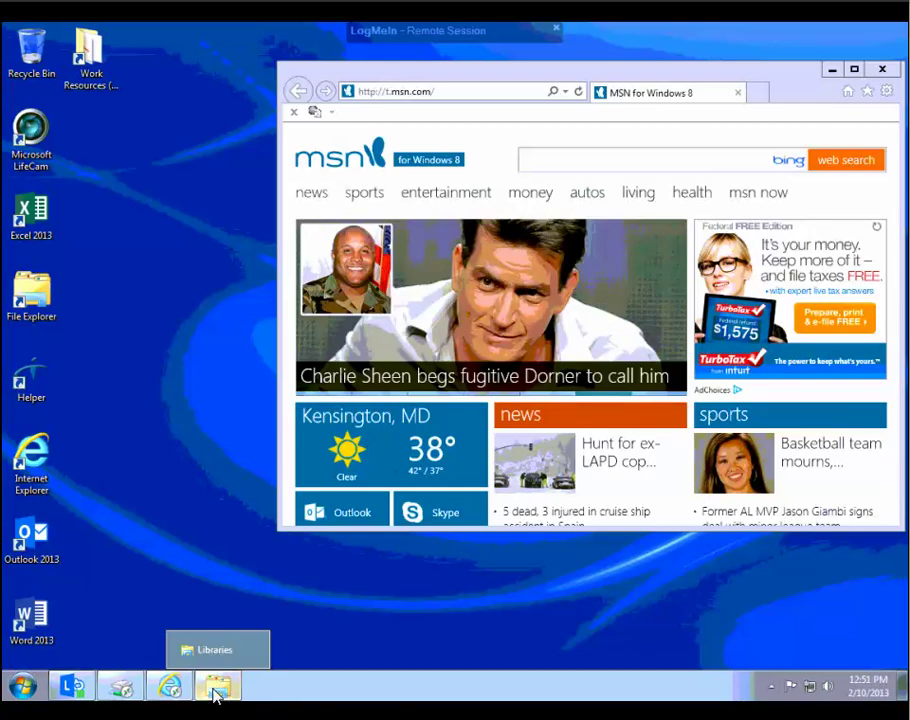
Show the Computer drive list and open a second, maximized Explorer window on Libraries.
click(137, 692)
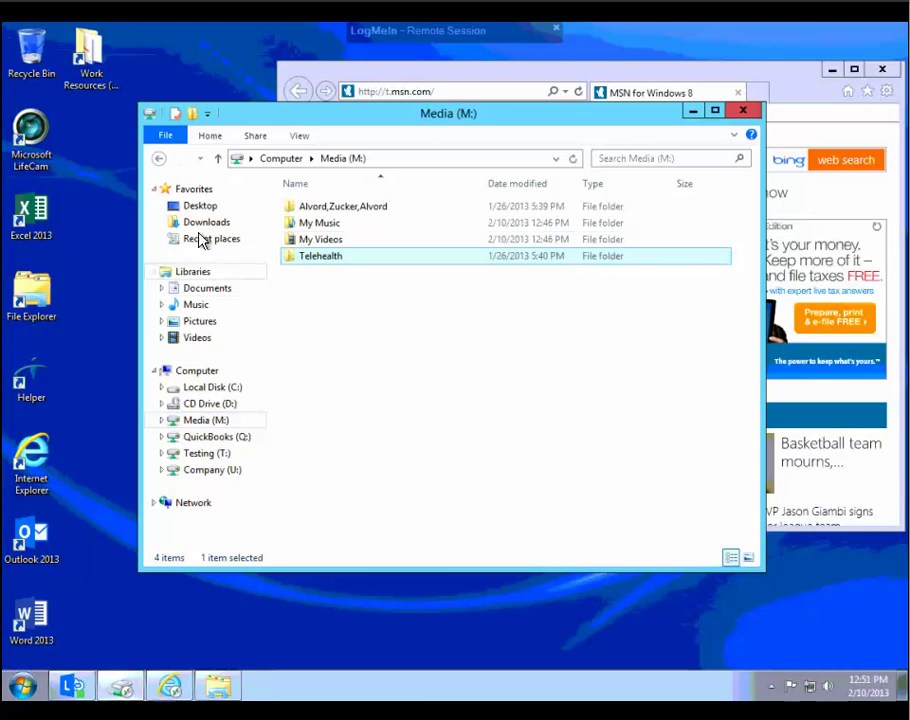
click(200, 371)
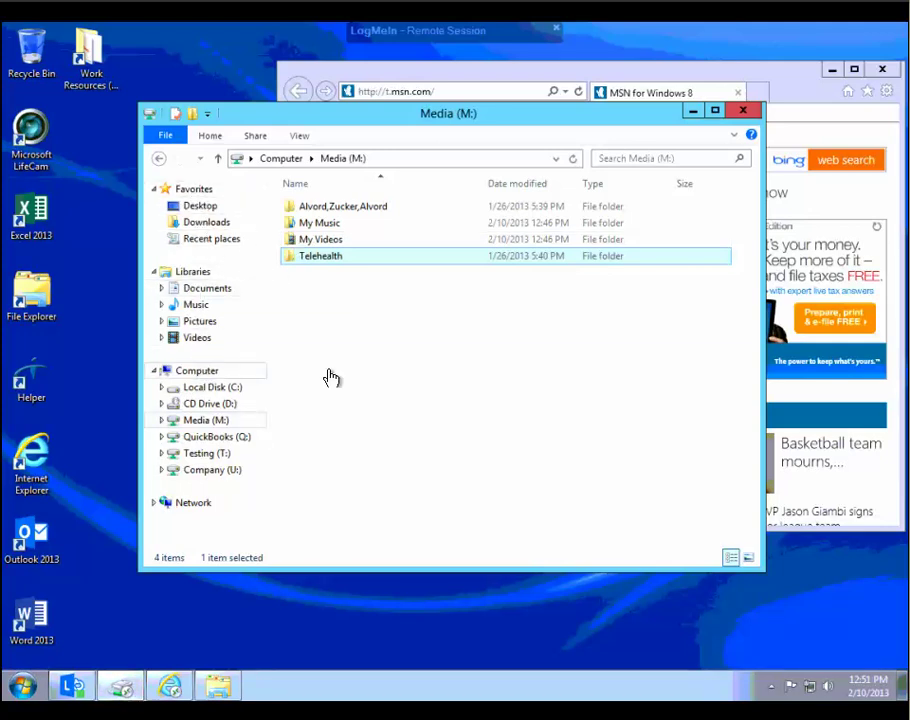
click(219, 688)
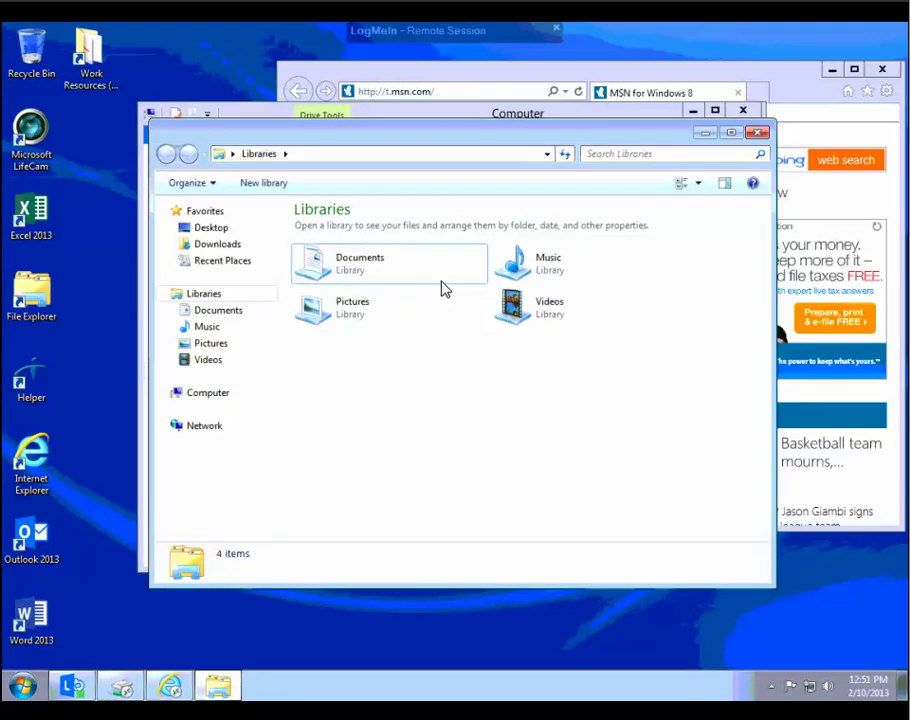
double_click(424, 142)
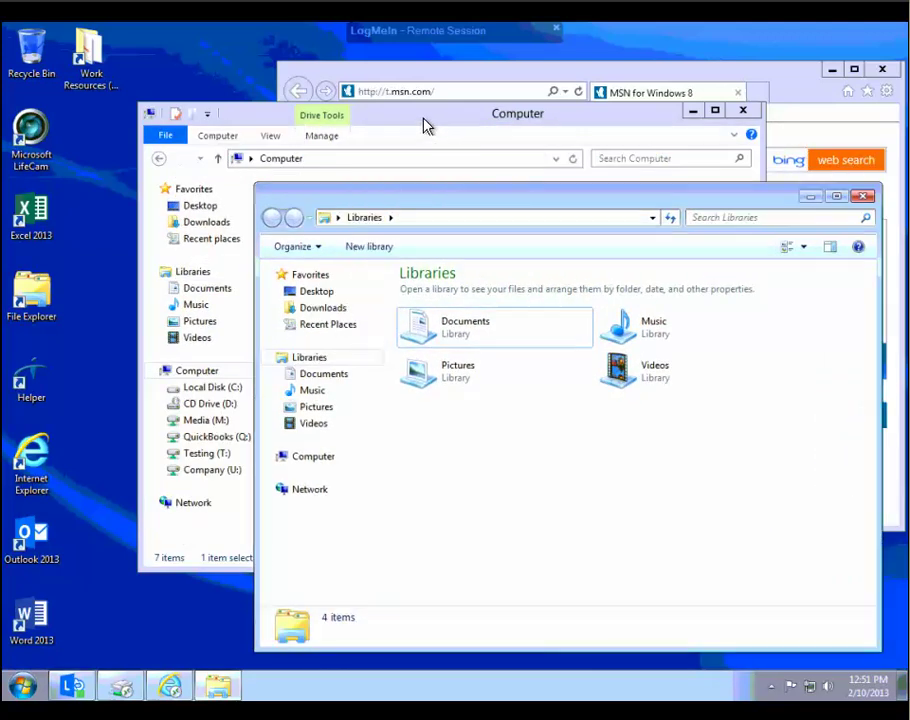
click(426, 126)
drag(358, 96, 341, 77)
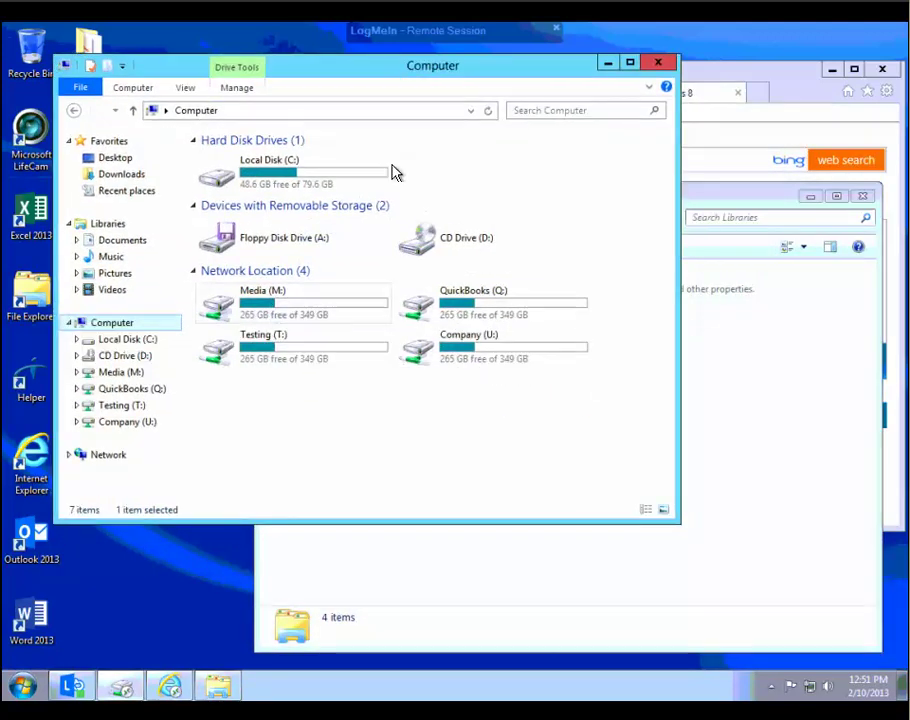
click(774, 429)
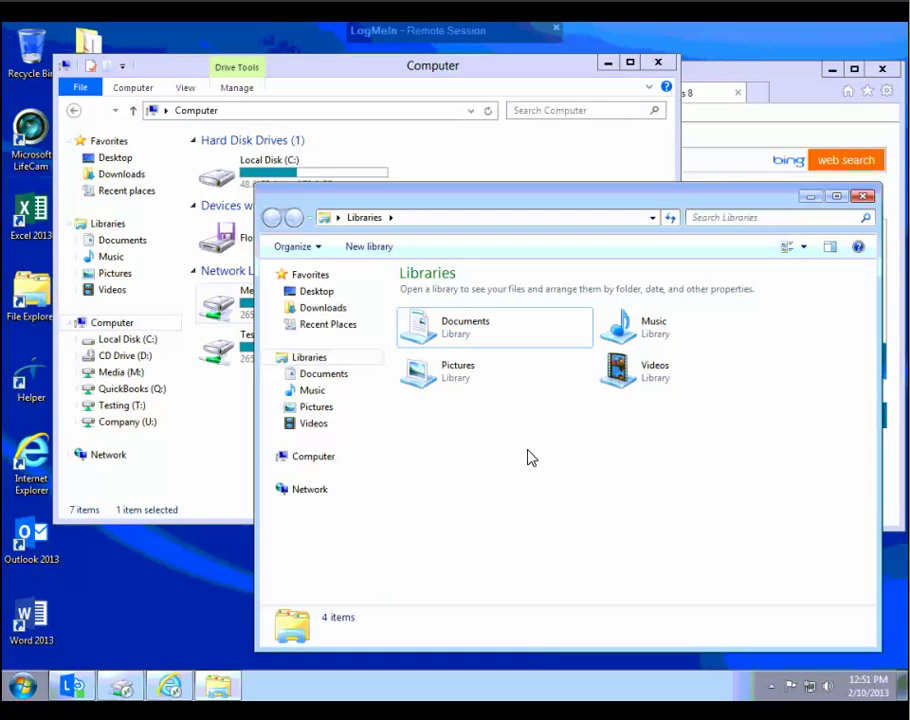
Browse the Documents library and Company (U:) drive, then close both Explorer windows.
click(266, 456)
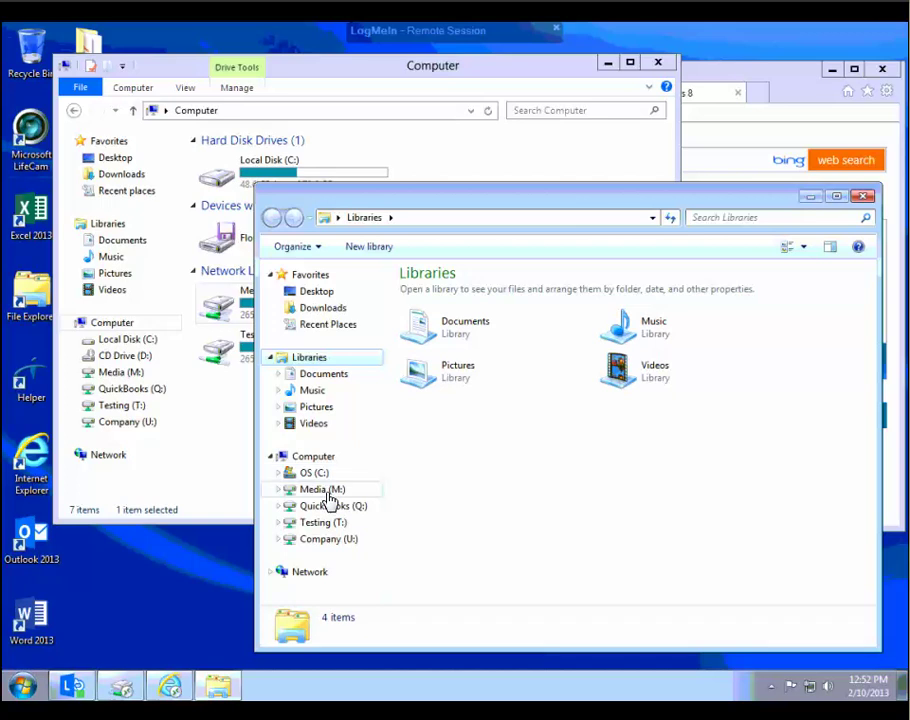
click(626, 493)
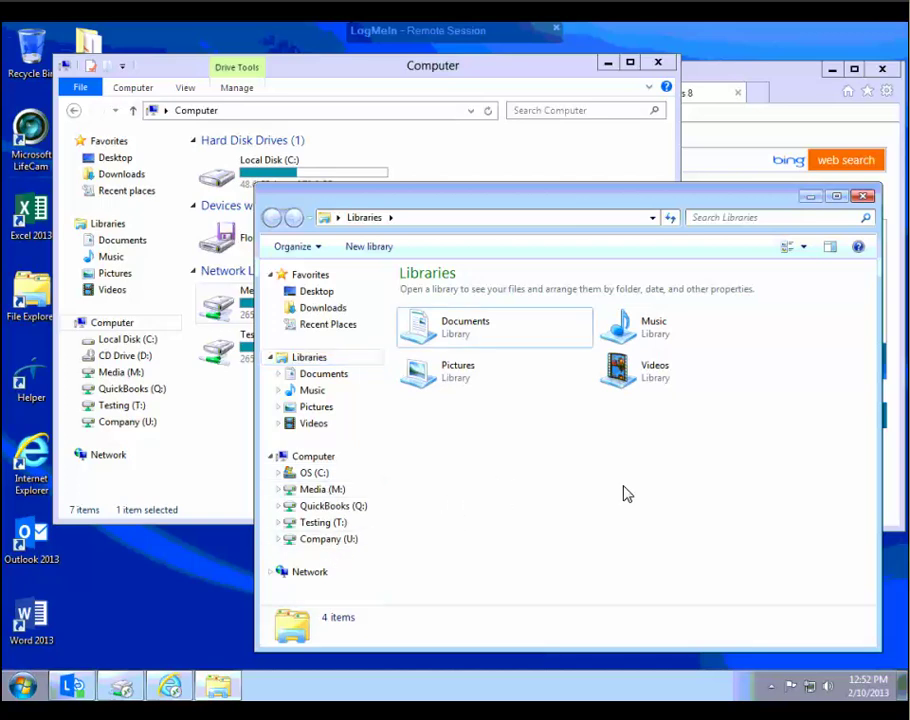
click(318, 376)
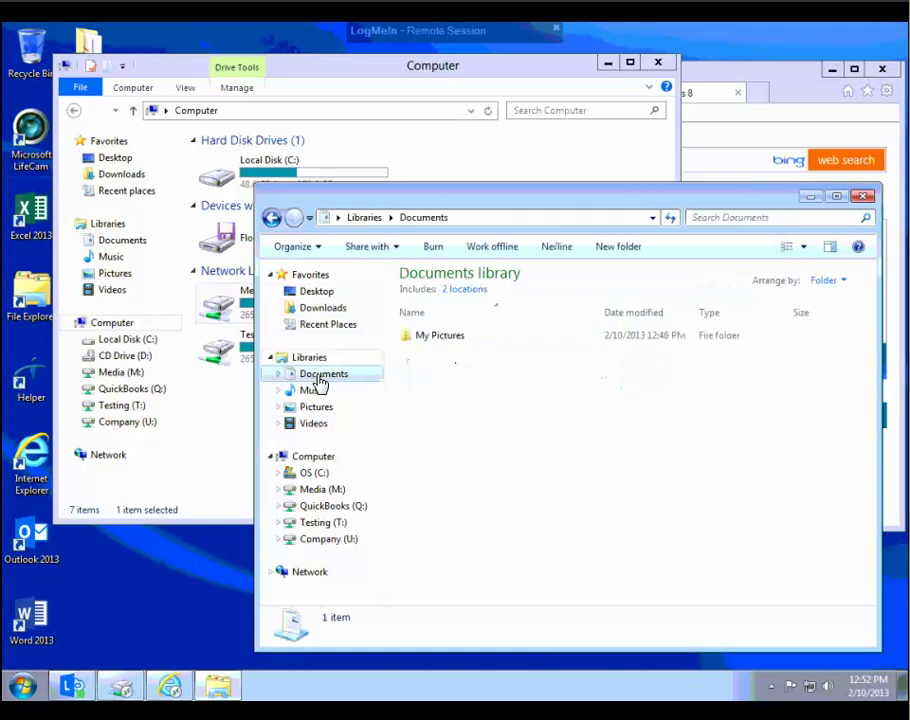
click(320, 542)
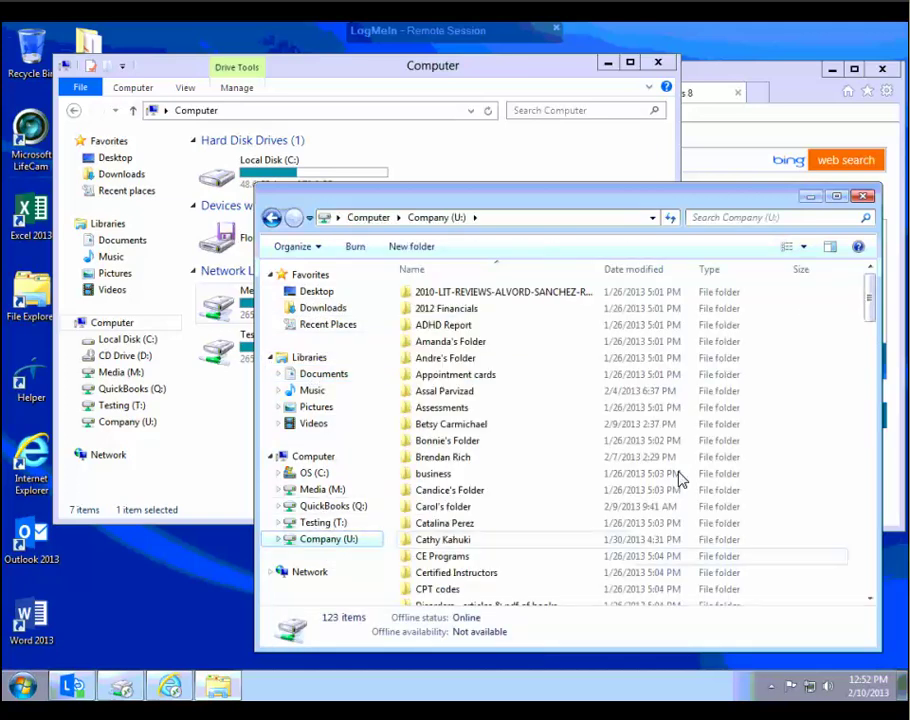
click(865, 199)
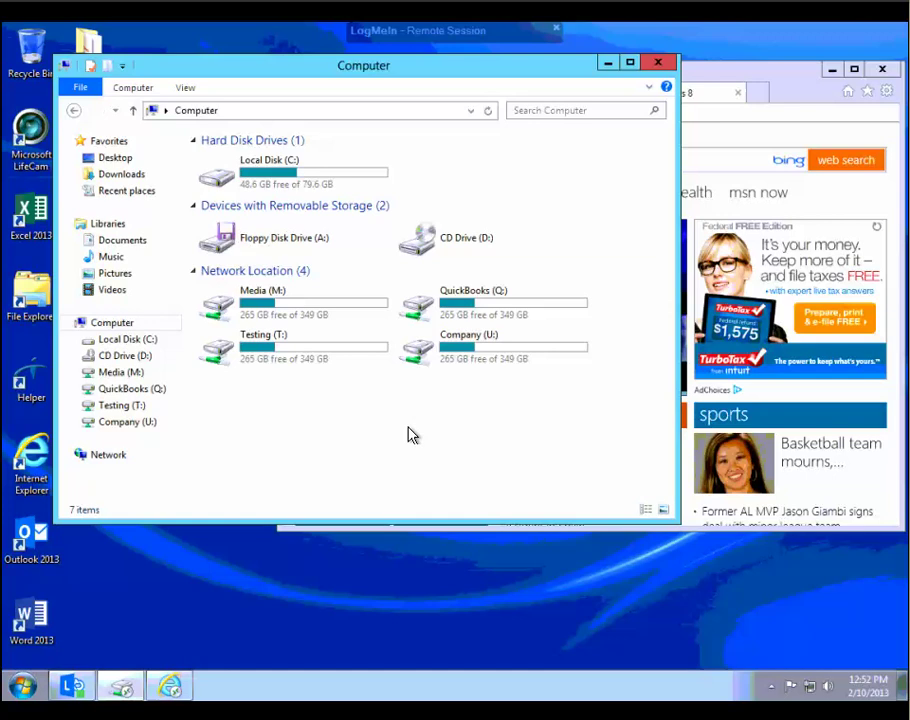
click(658, 63)
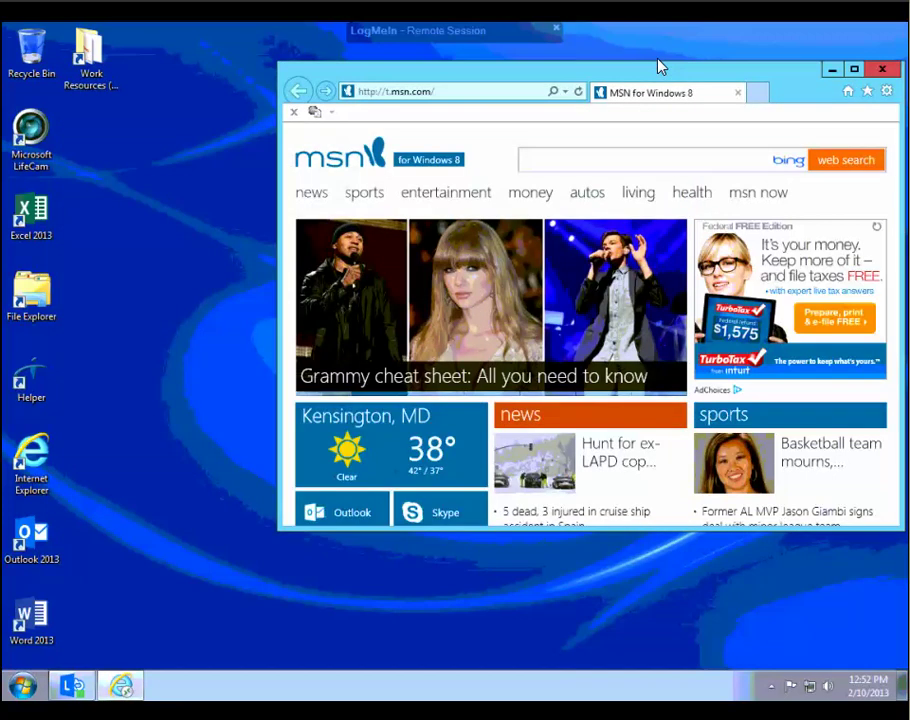
Close the MSN browser and bring up the Lync contacts window, moved right.
click(884, 68)
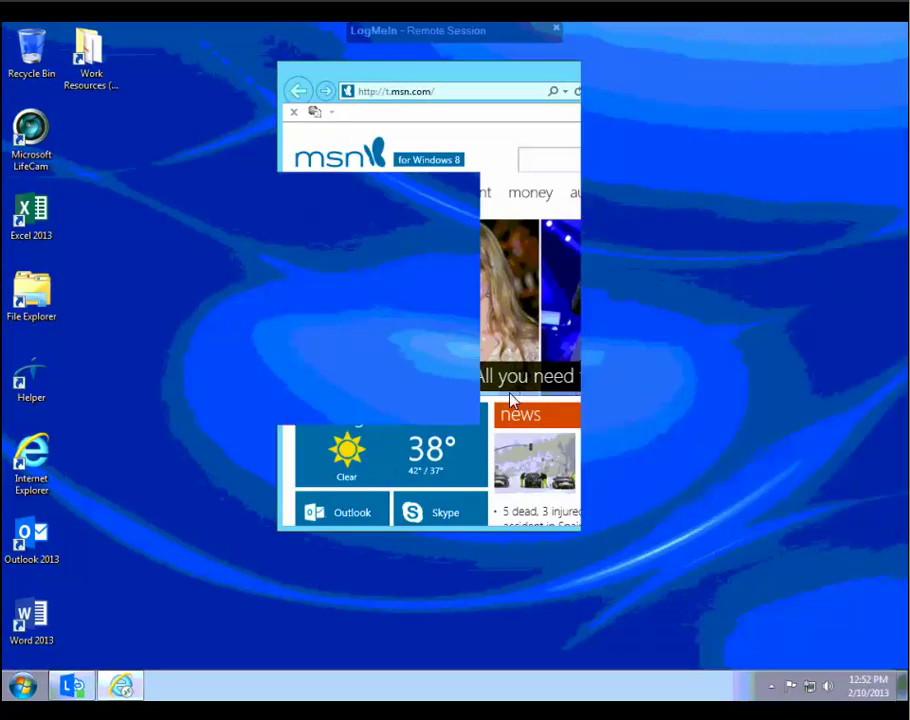
click(78, 687)
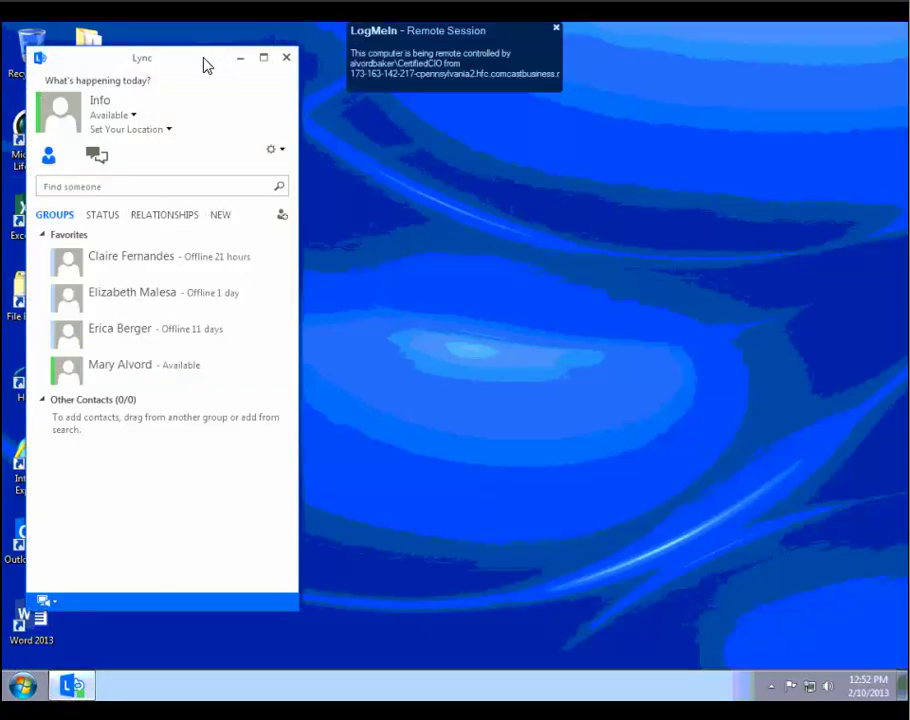
drag(203, 65, 290, 97)
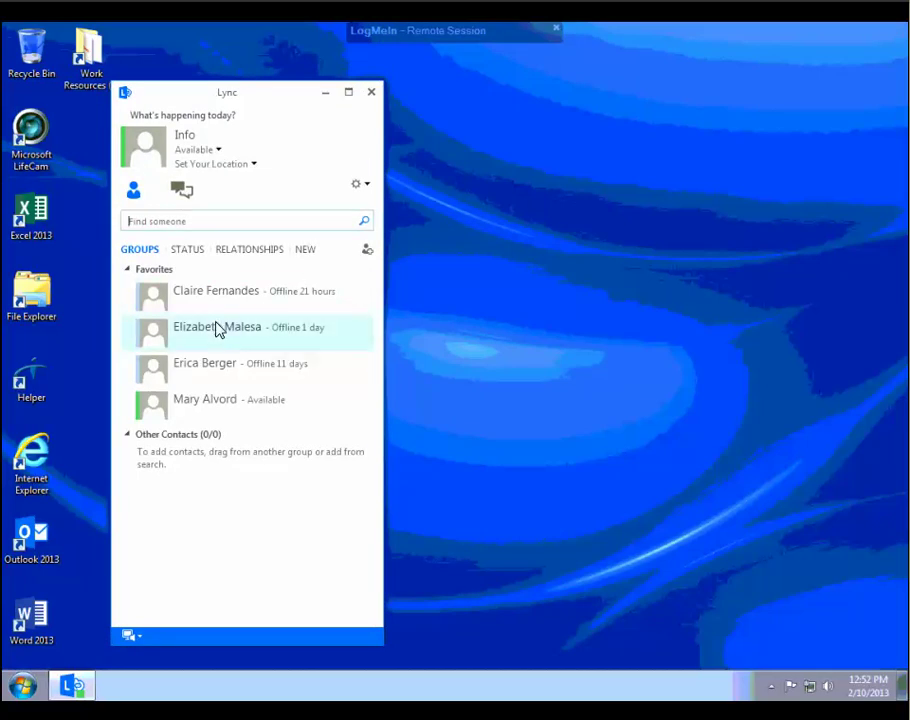
Start a conversation with the Available Favorites contact, then close the conversation window.
click(236, 415)
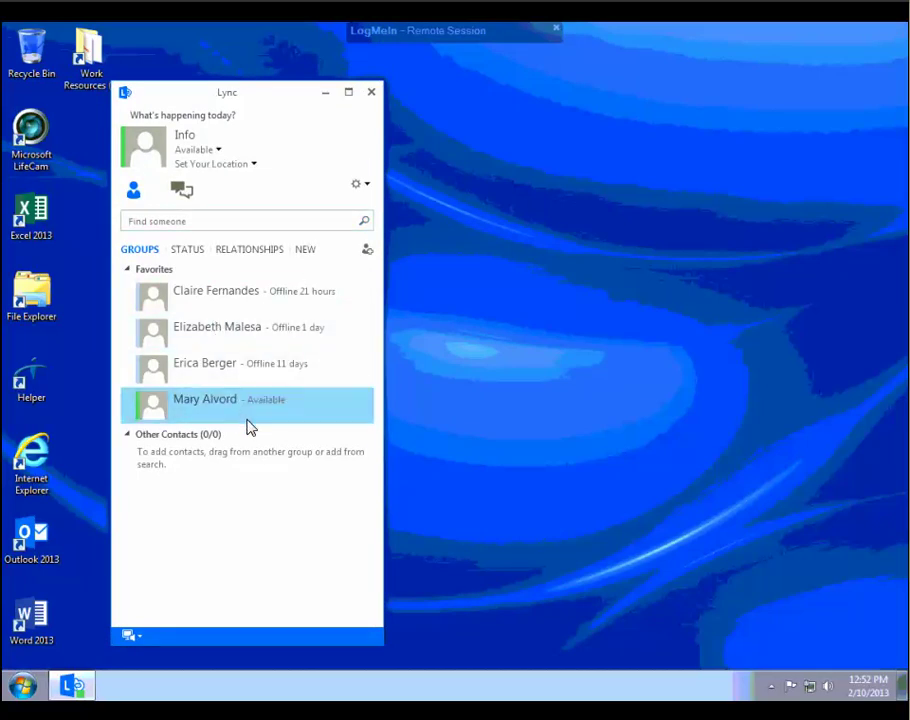
key(Return)
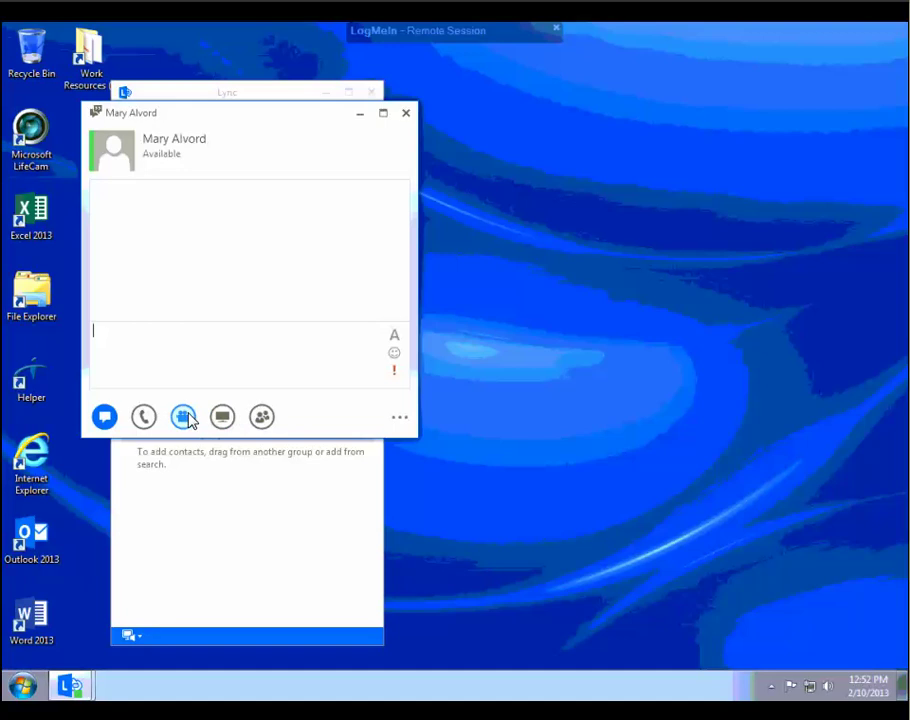
mouse_move(184, 426)
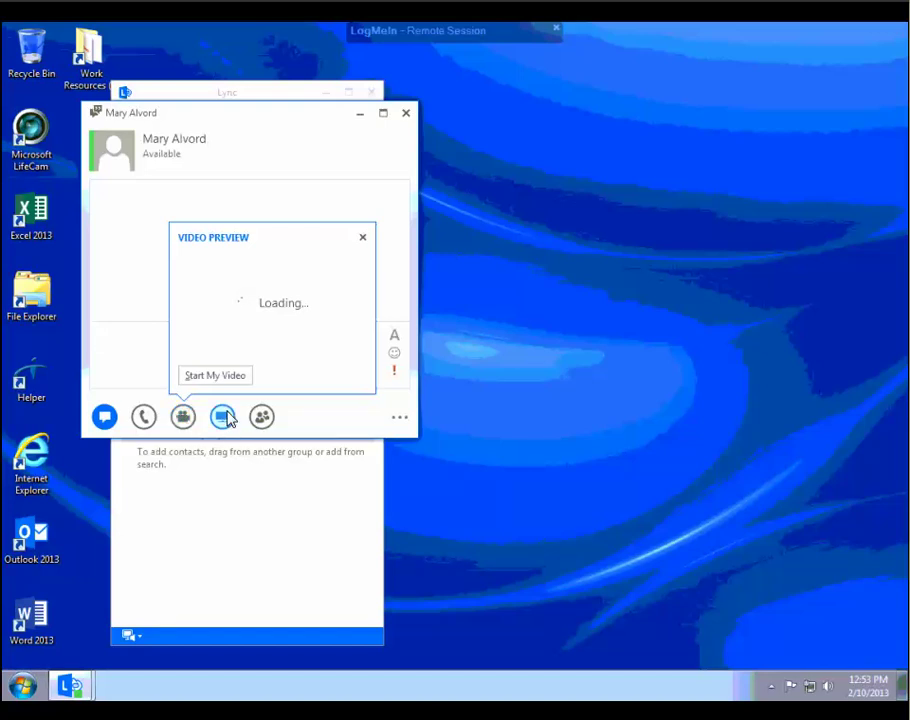
mouse_move(223, 418)
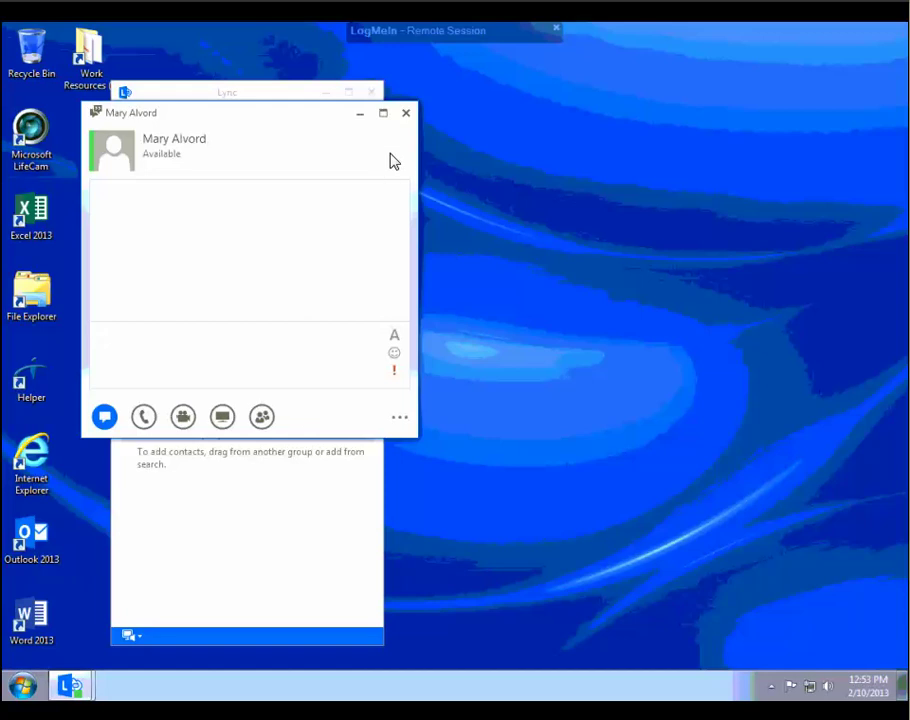
click(406, 114)
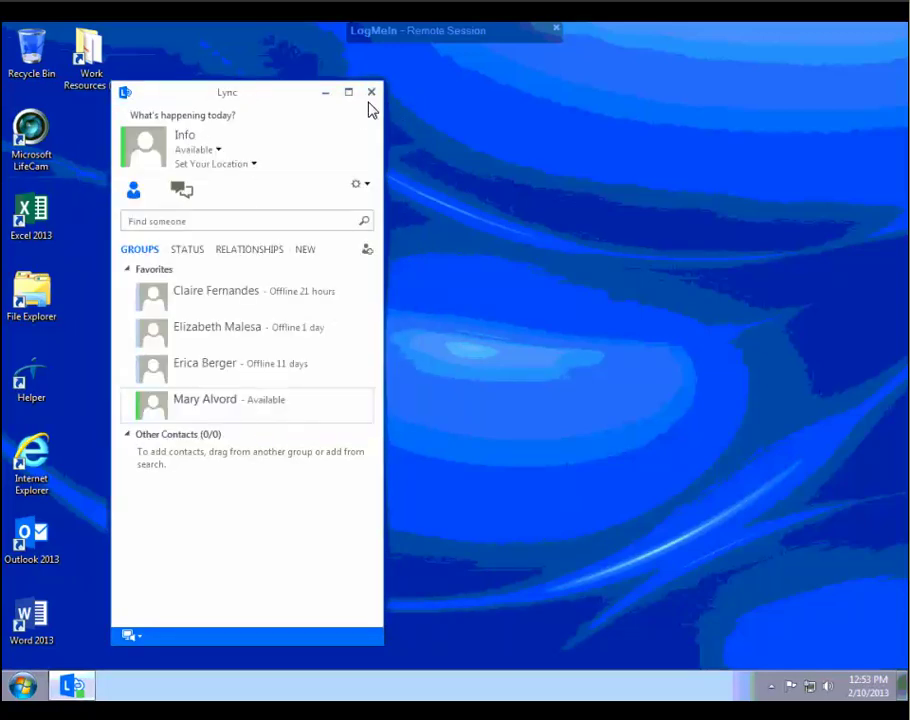
Close Lync and choose Log off from the Start menu's Shut down submenu.
click(371, 93)
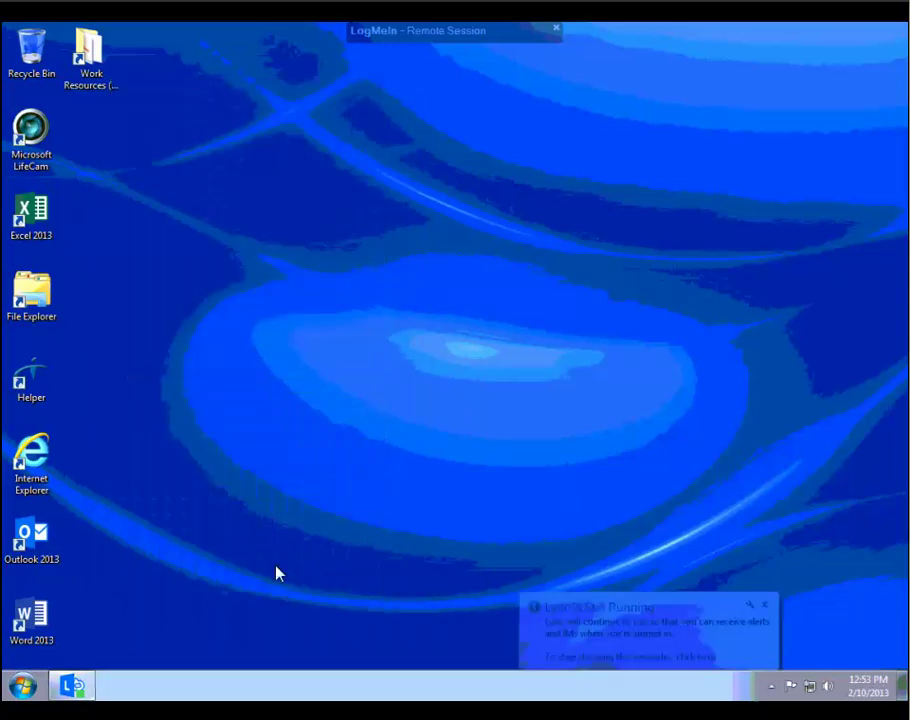
click(24, 686)
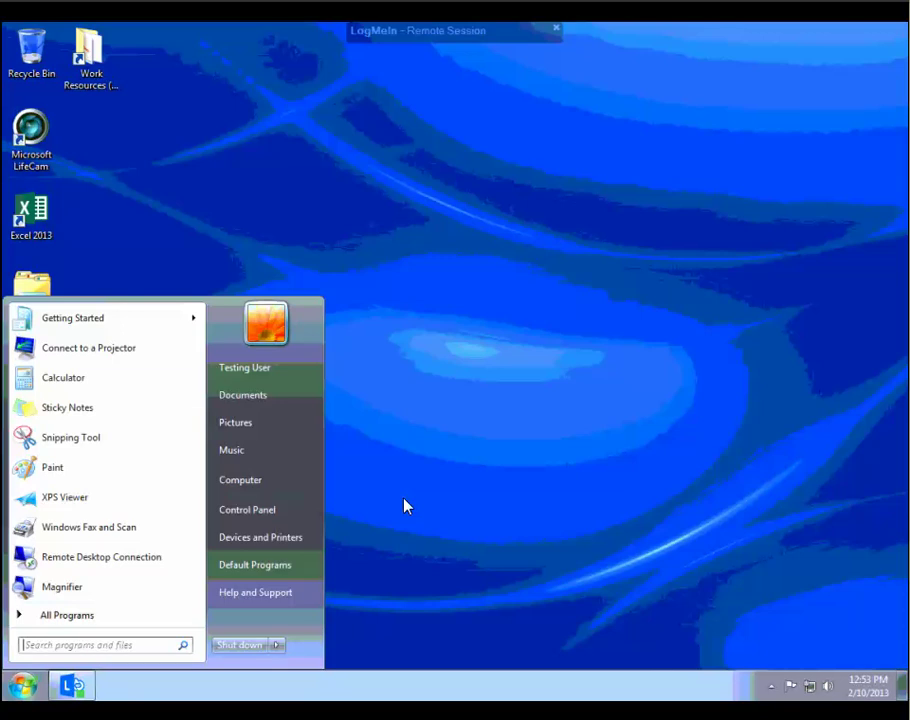
click(405, 506)
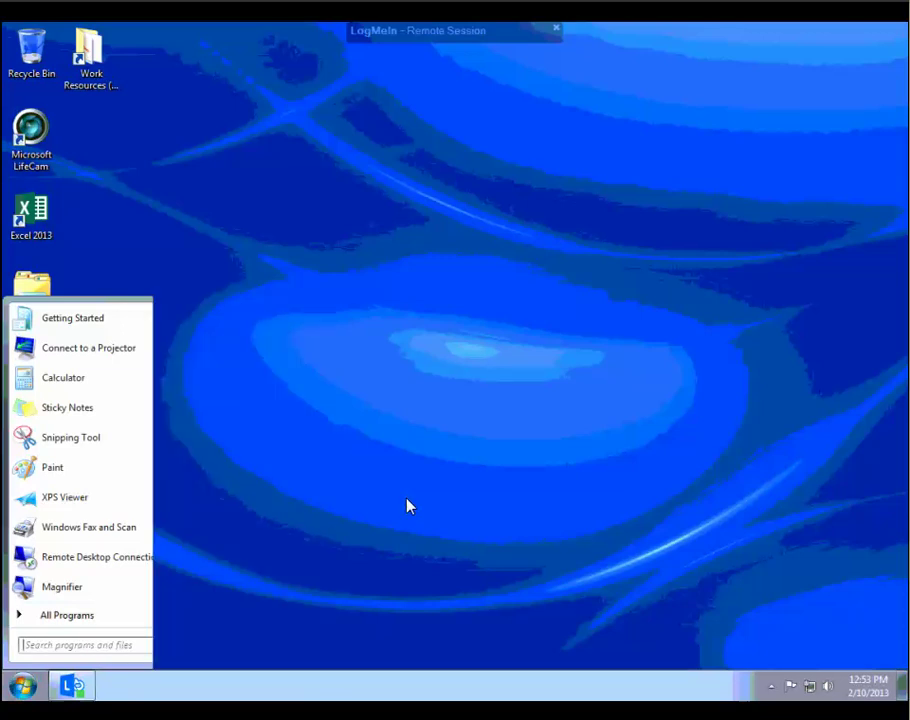
click(24, 686)
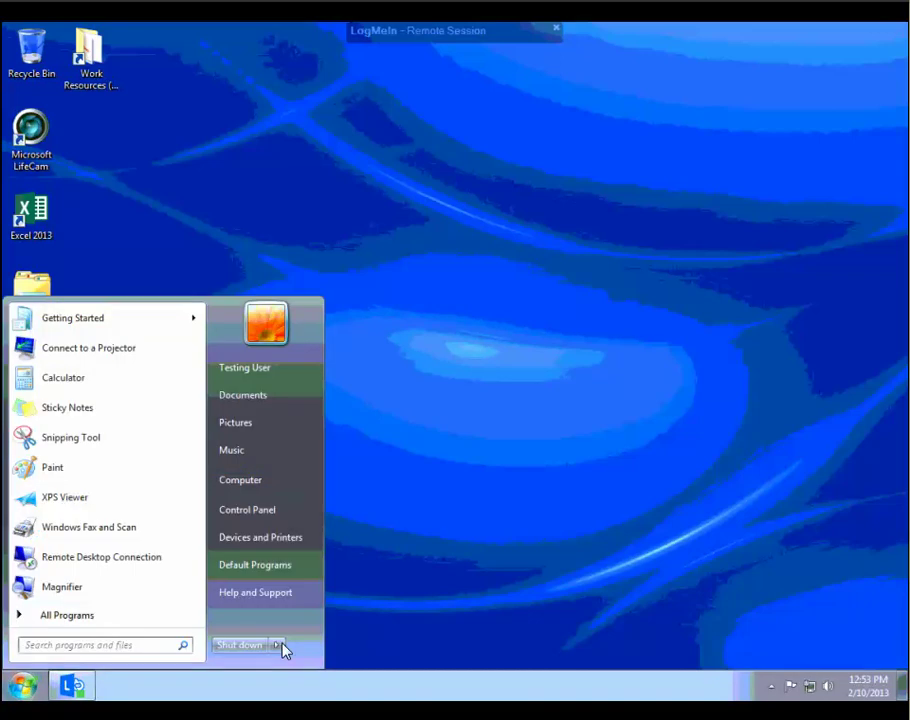
mouse_move(280, 650)
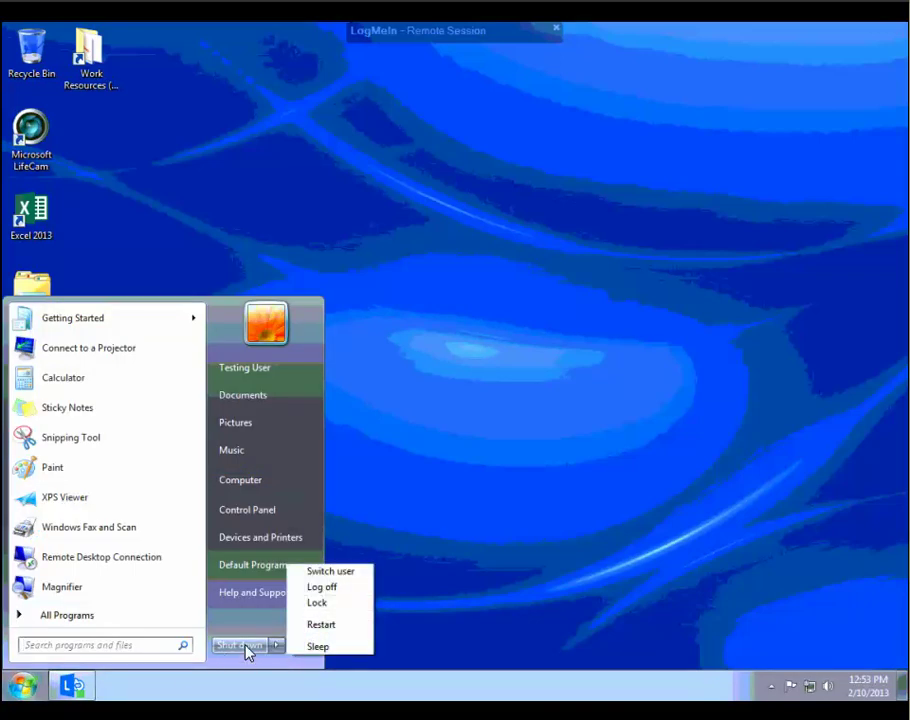
click(347, 591)
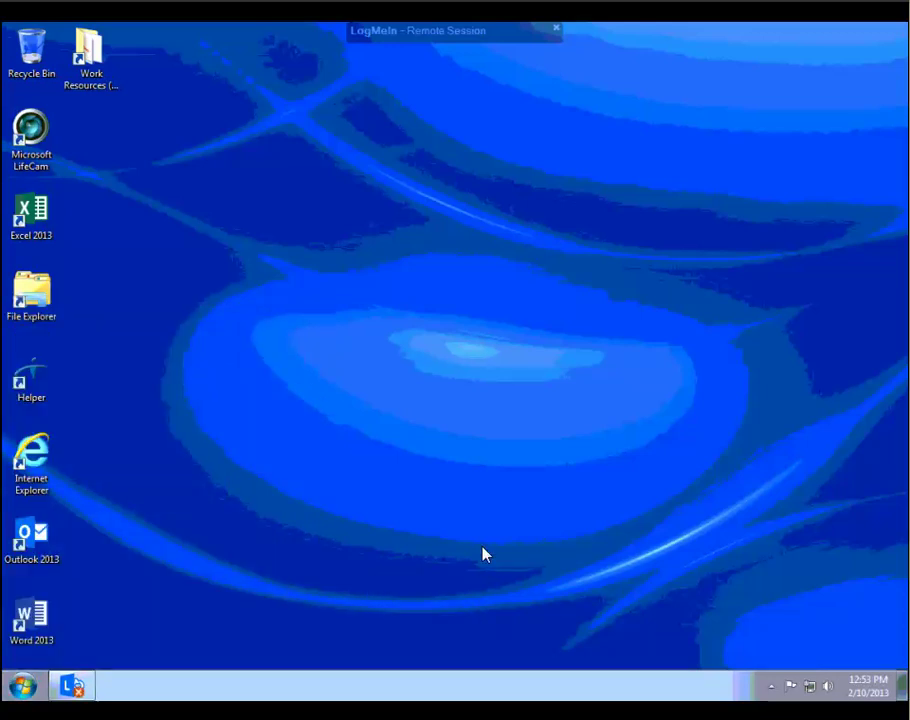